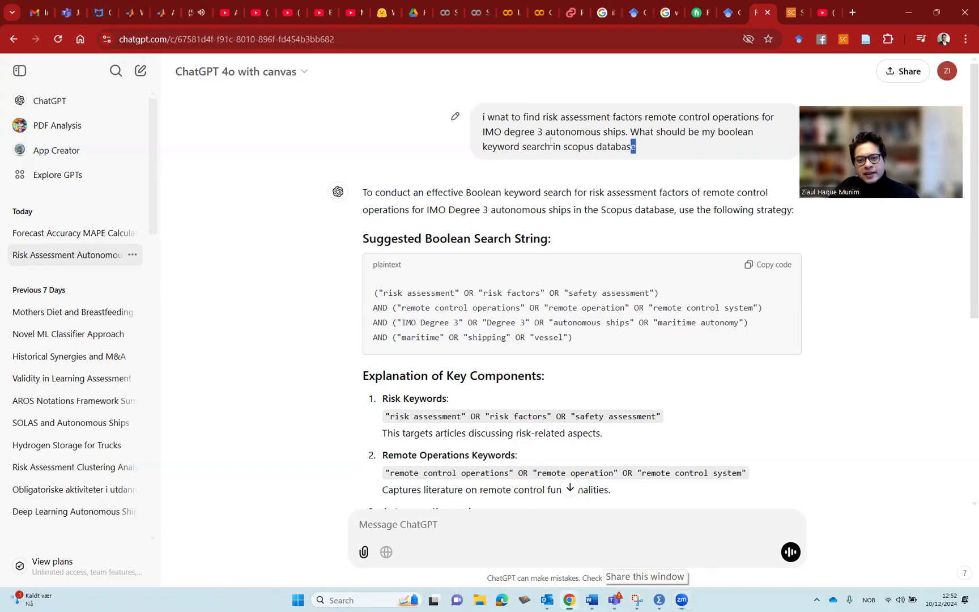
Step: Highlight the question's key terms: risk assessment, autonomous ships, Boolean and Scopus database
triple_click(480, 118)
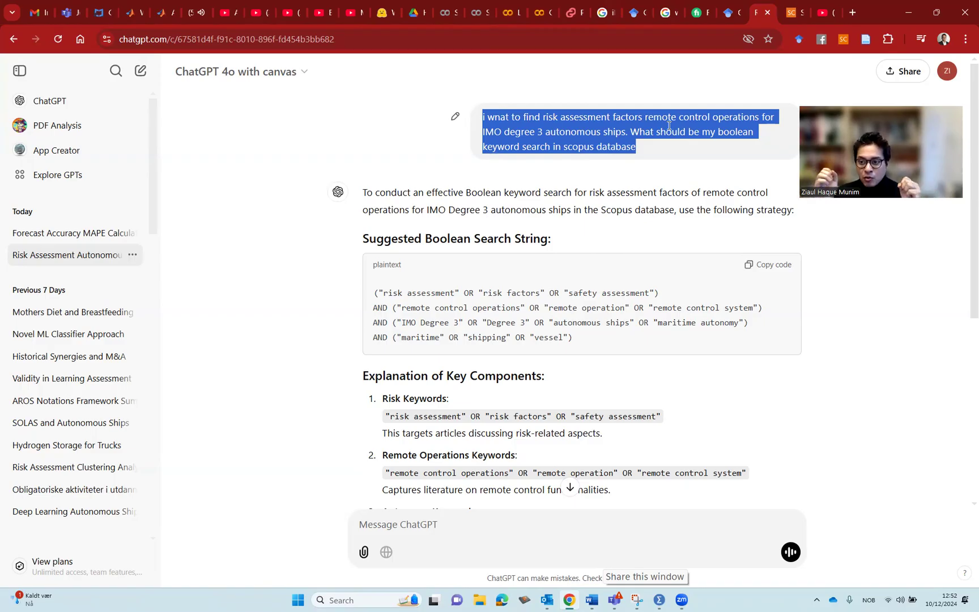
click(697, 164)
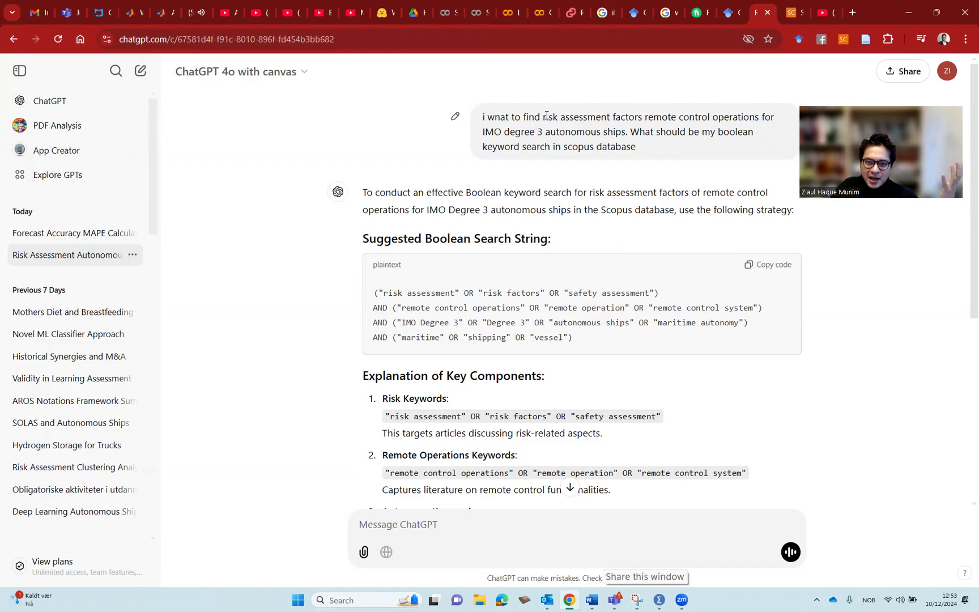
drag(542, 116, 742, 117)
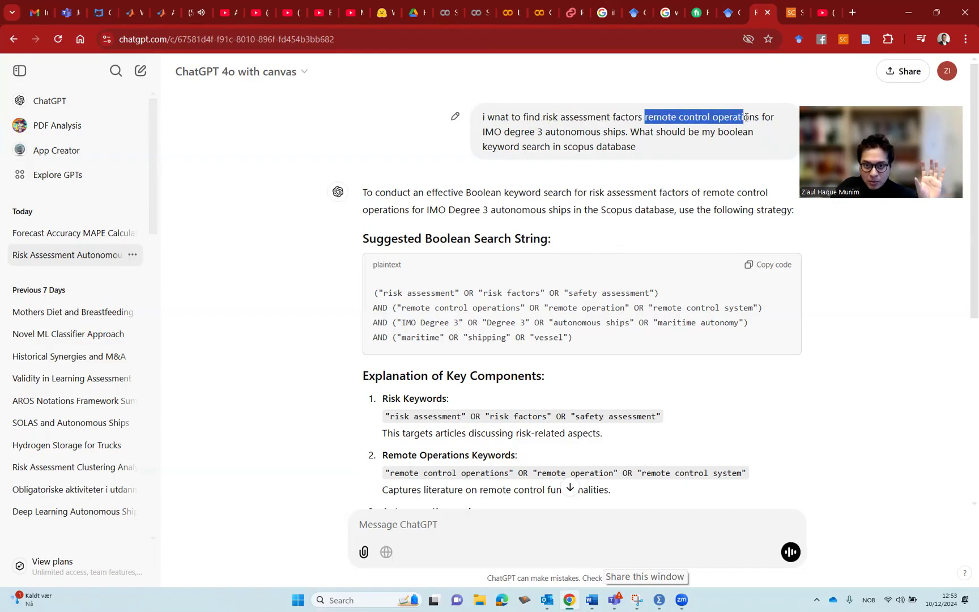
drag(536, 131, 608, 131)
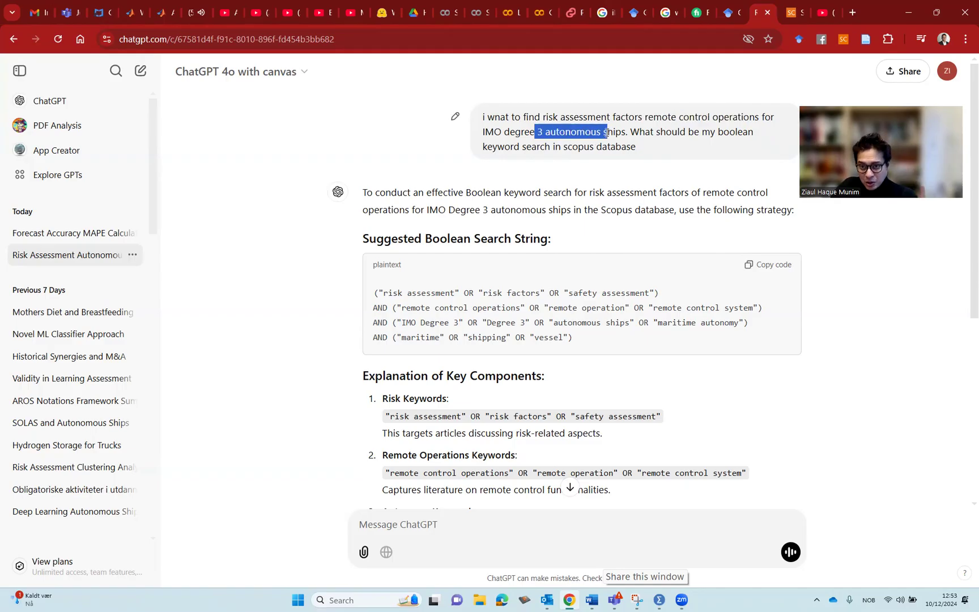
drag(717, 131, 757, 135)
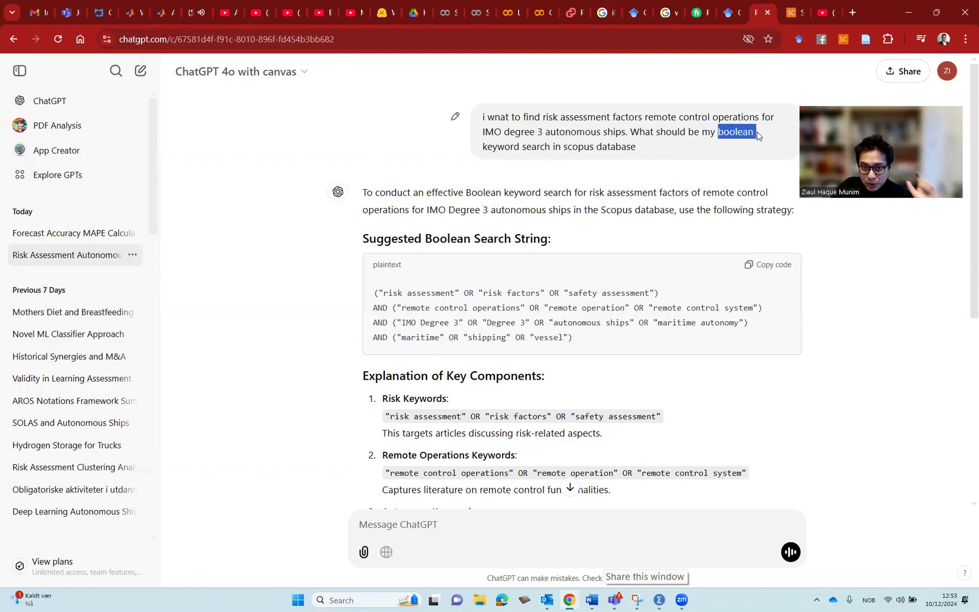
drag(560, 146, 636, 147)
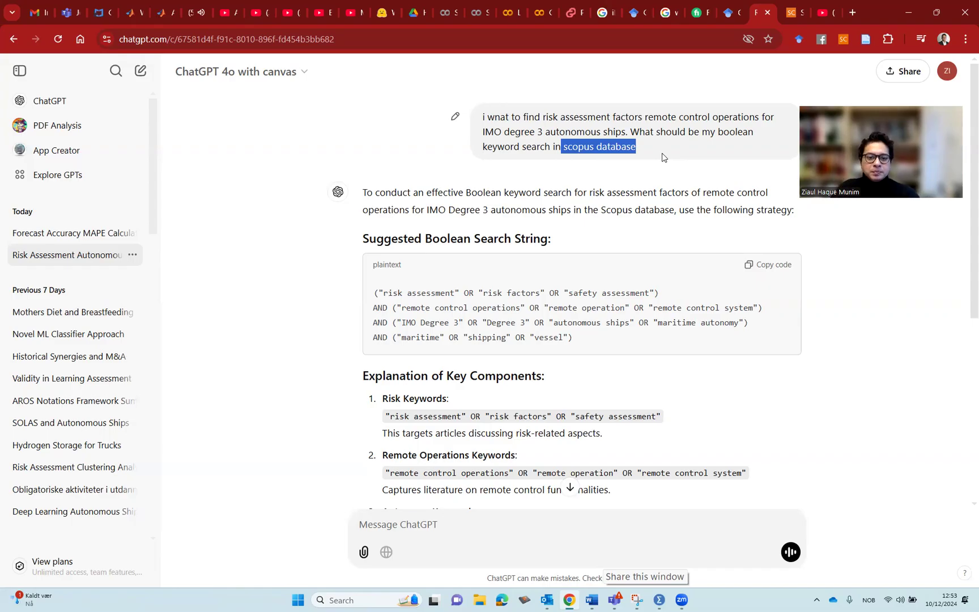
Step: Review the suggested Boolean string's risk, remote operations and maritime/shipping/vessel keyword groups
scroll(450, 242, down, 1)
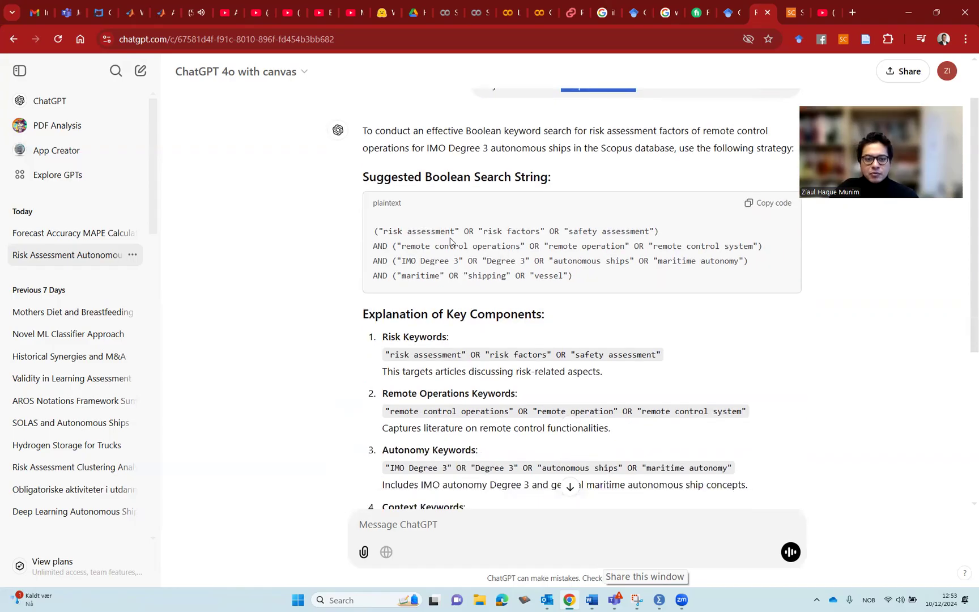
drag(375, 229, 583, 282)
scroll(478, 280, down, 1)
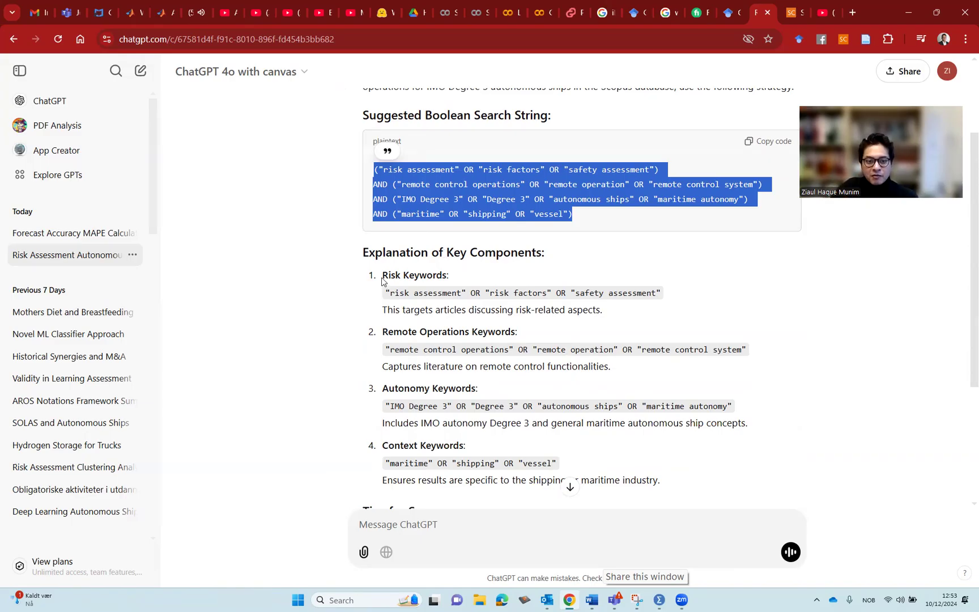
drag(382, 275, 448, 275)
drag(385, 293, 689, 293)
drag(387, 347, 755, 350)
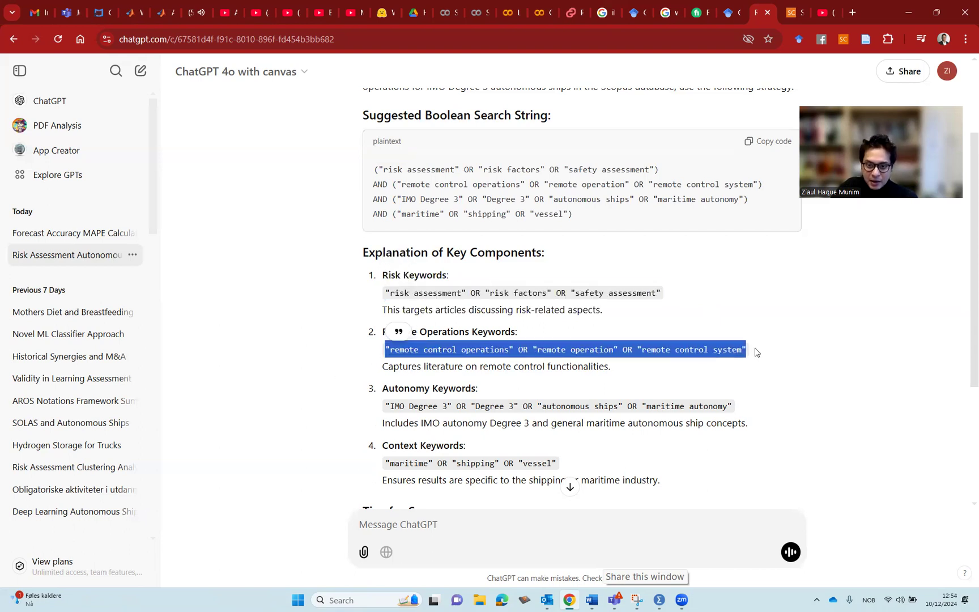
click(389, 404)
drag(389, 404, 743, 409)
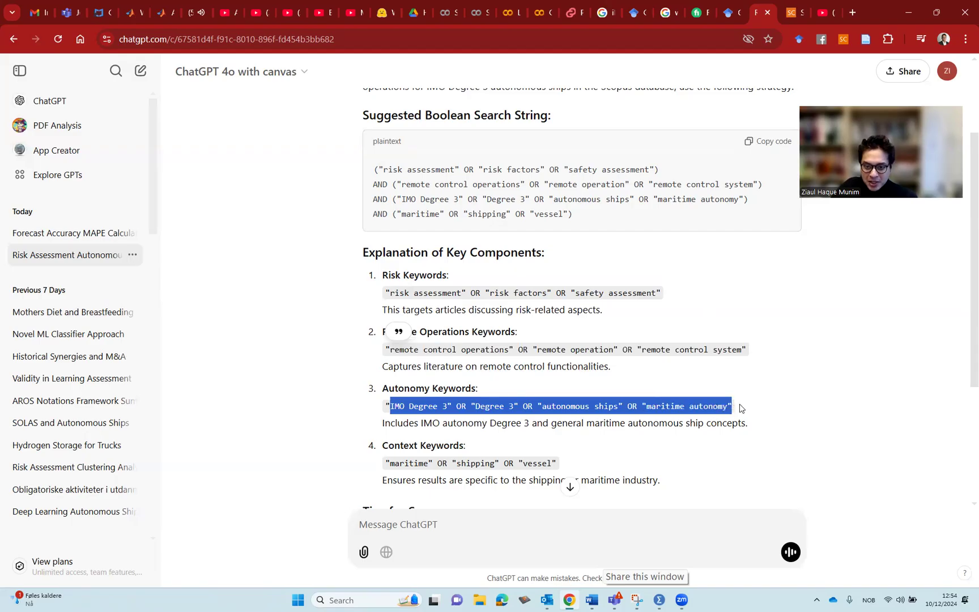
scroll(733, 400, down, 1)
drag(389, 403, 590, 402)
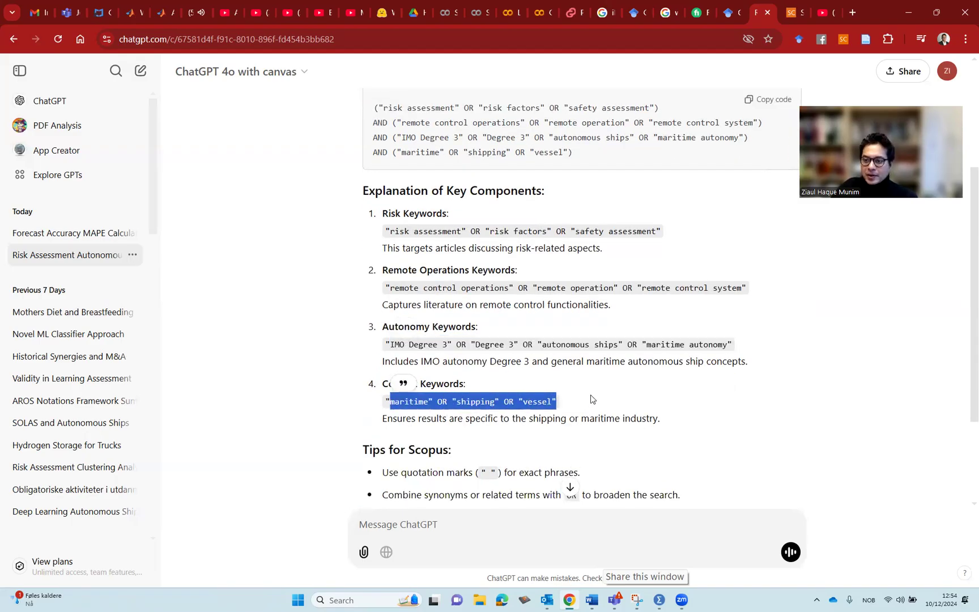
scroll(590, 399, down, 2)
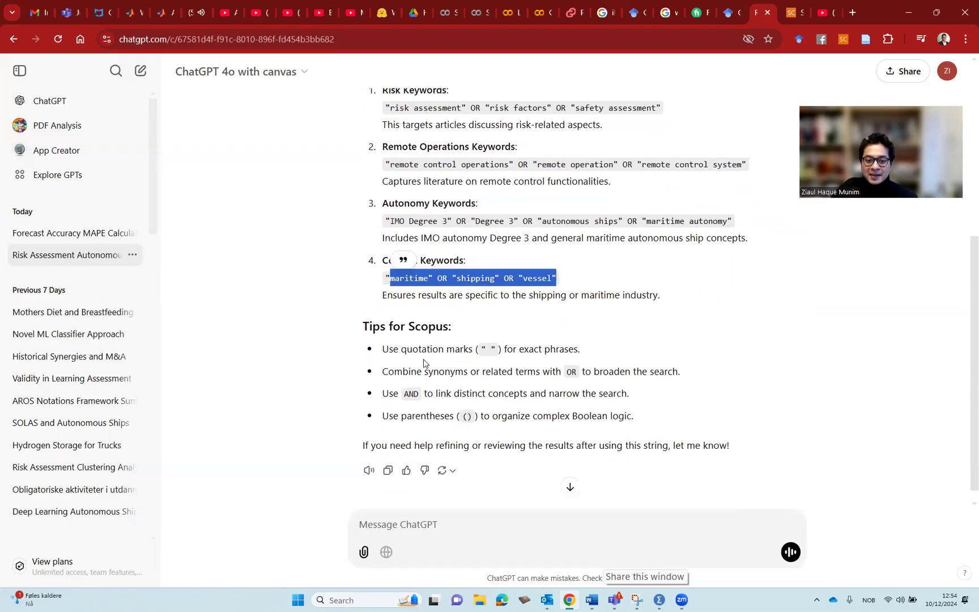
Step: Point out the quotation-mark tip, Degree 3, 'remote control operations' and the OR synonyms tip
click(423, 353)
drag(423, 352, 525, 348)
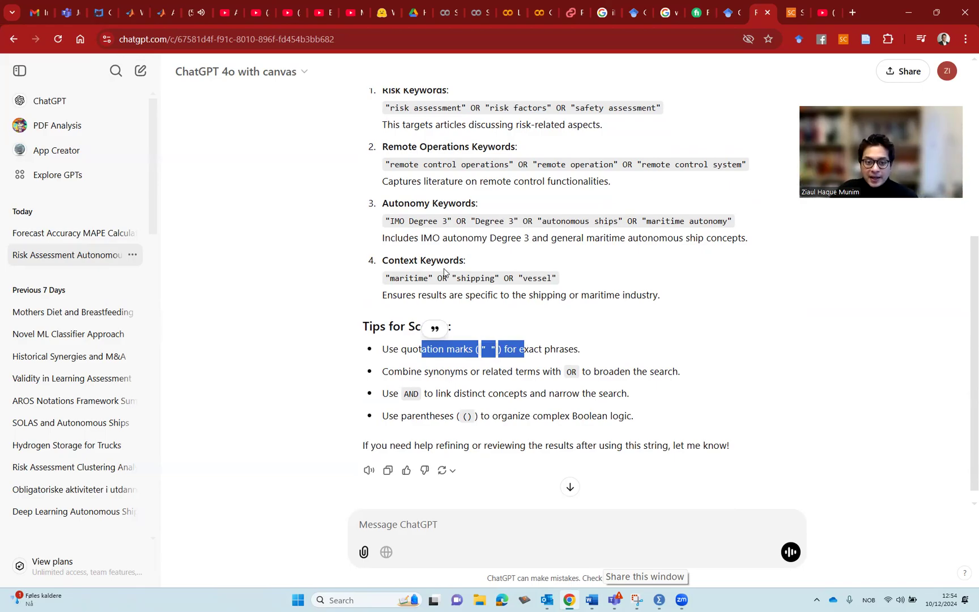
drag(399, 221, 456, 218)
drag(414, 163, 496, 163)
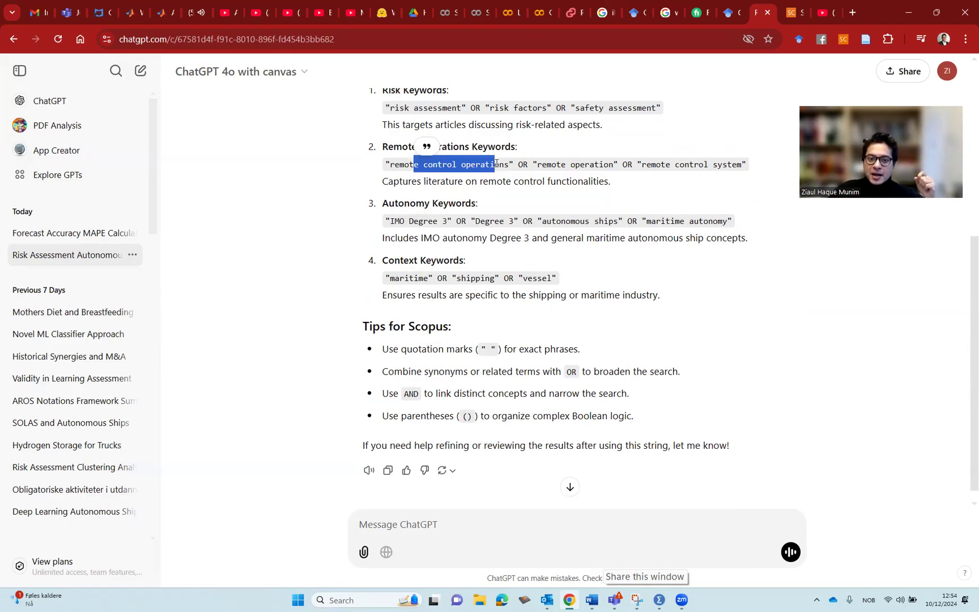
drag(386, 164, 514, 168)
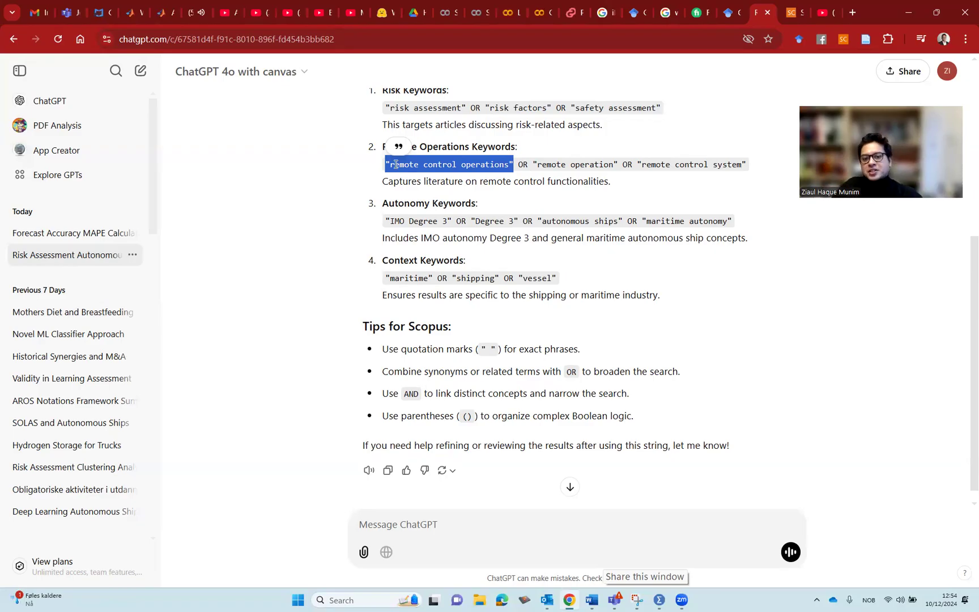
drag(428, 375, 619, 375)
click(567, 373)
double_click(567, 374)
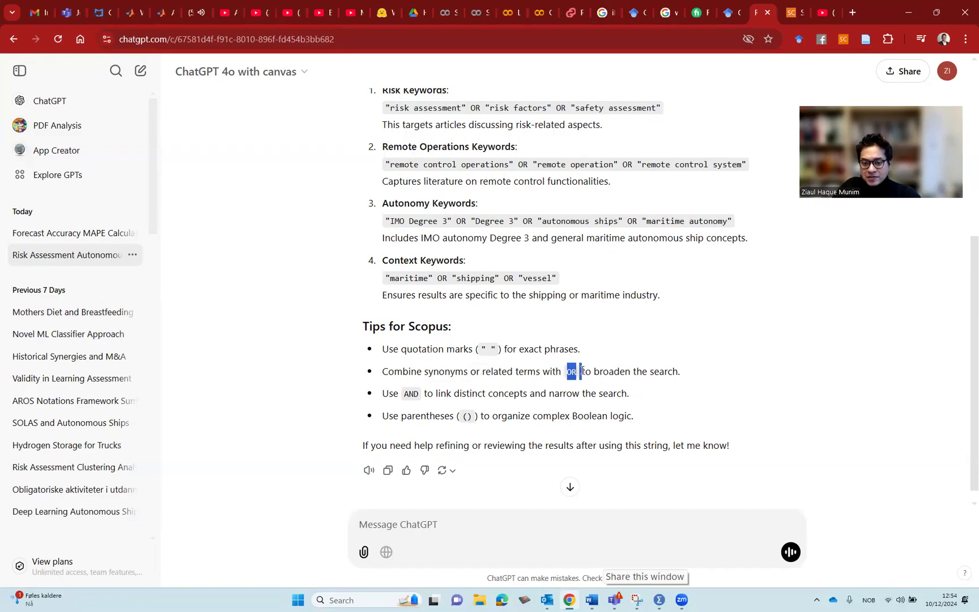
Step: Point out the AND operator and the tips on AND narrowing and parentheses grouping
scroll(735, 398, up, 1)
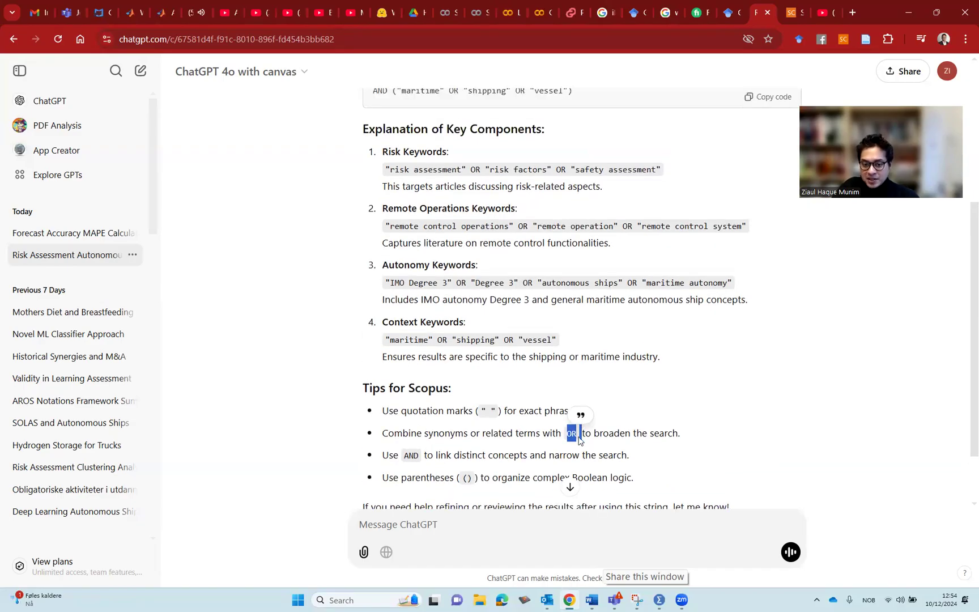
scroll(620, 424, up, 4)
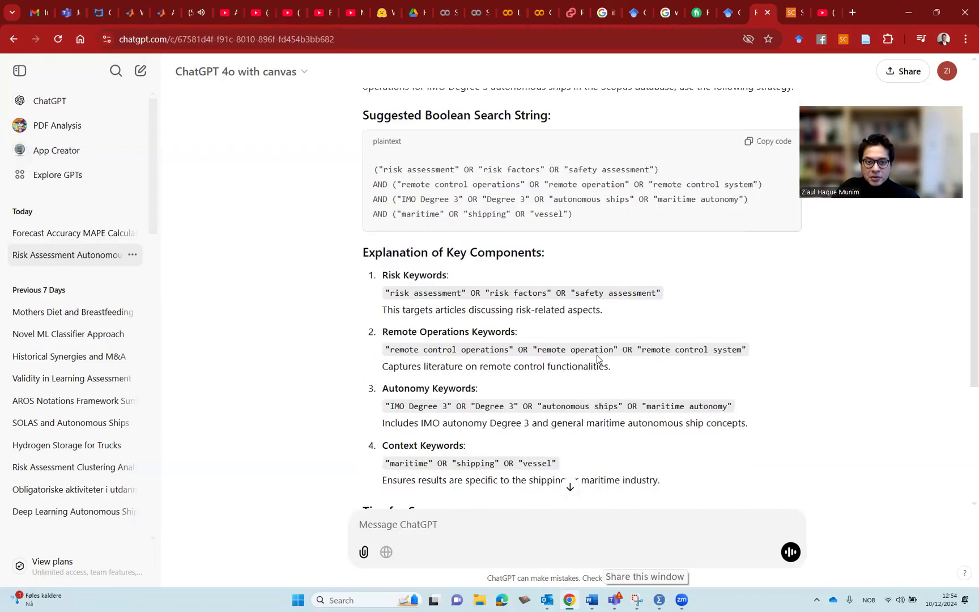
drag(445, 231, 561, 231)
drag(387, 246, 372, 262)
scroll(596, 308, down, 5)
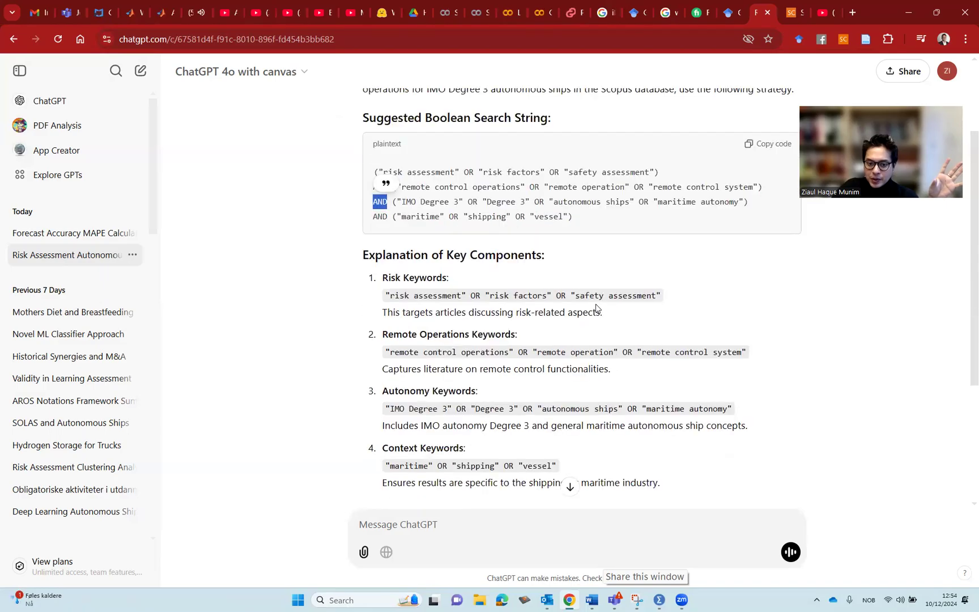
drag(399, 395, 592, 395)
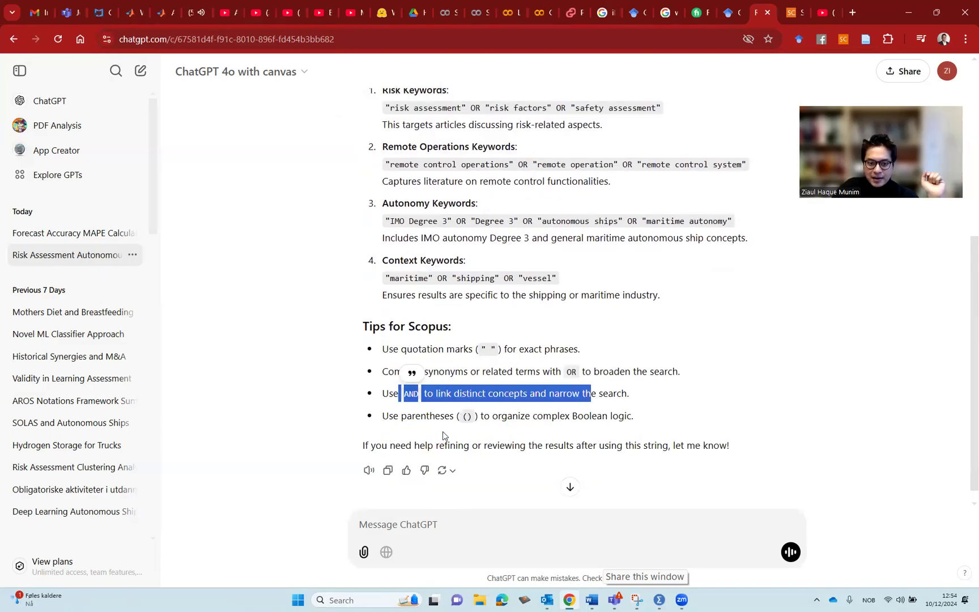
click(476, 423)
drag(440, 416, 593, 422)
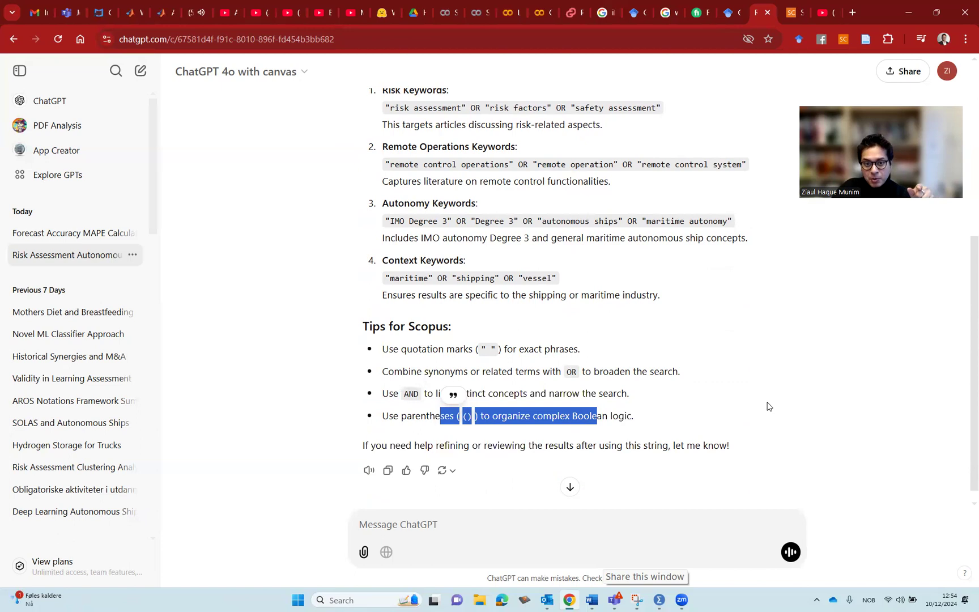
scroll(767, 406, up, 5)
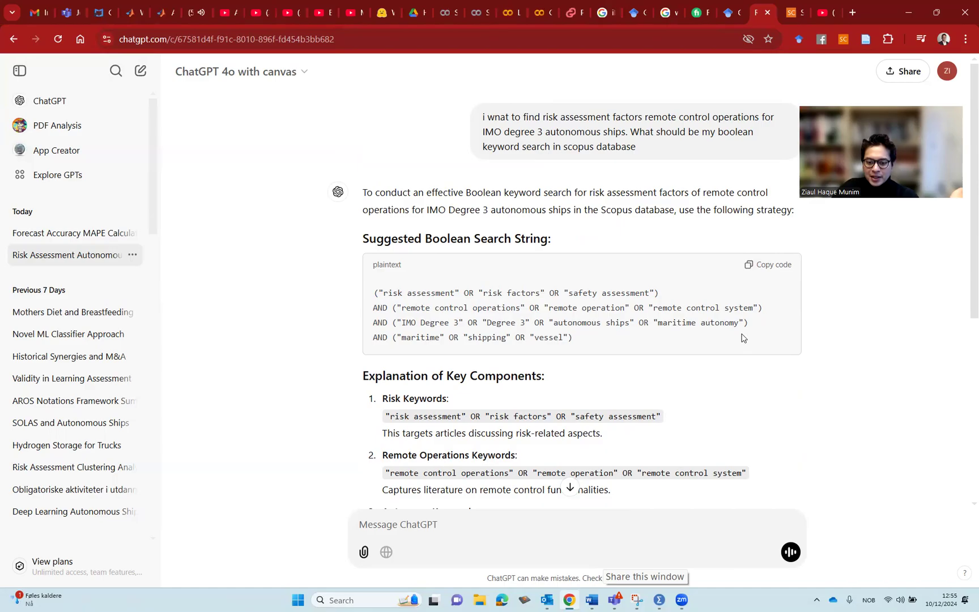
Step: Copy the suggested Boolean search string and switch to the Scopus search page
scroll(742, 337, down, 6)
scroll(742, 337, up, 3)
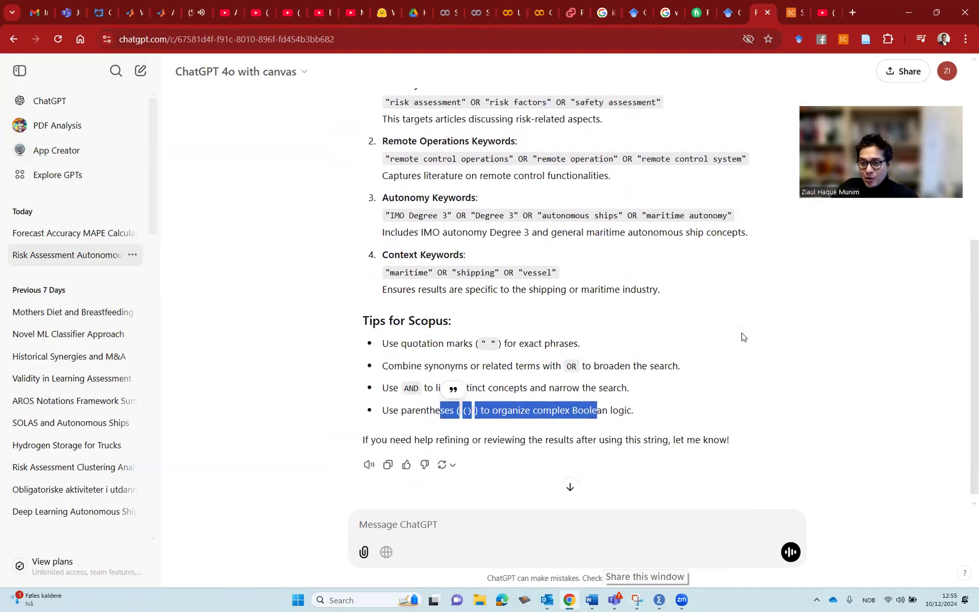
scroll(742, 334, up, 3)
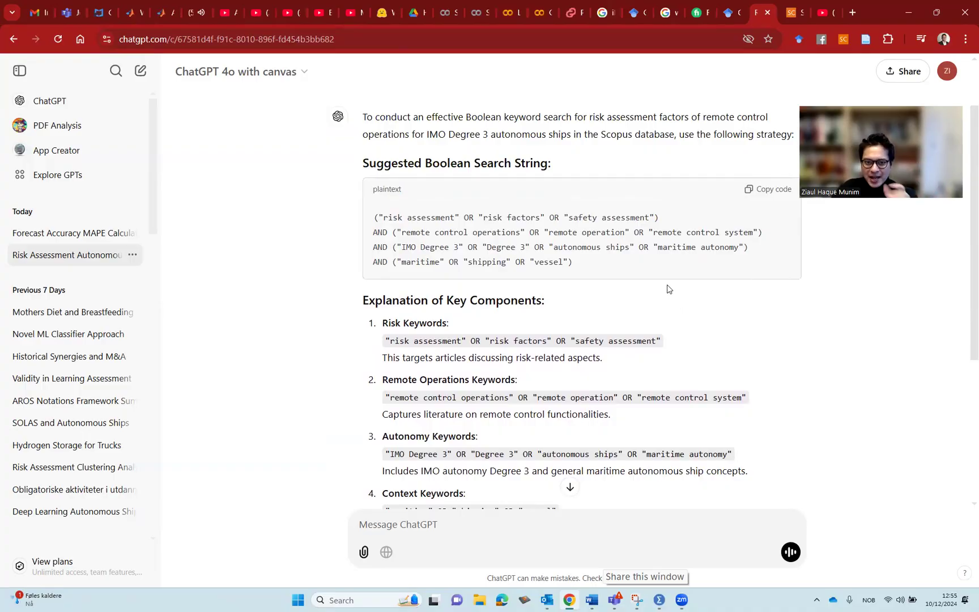
scroll(615, 286, up, 1)
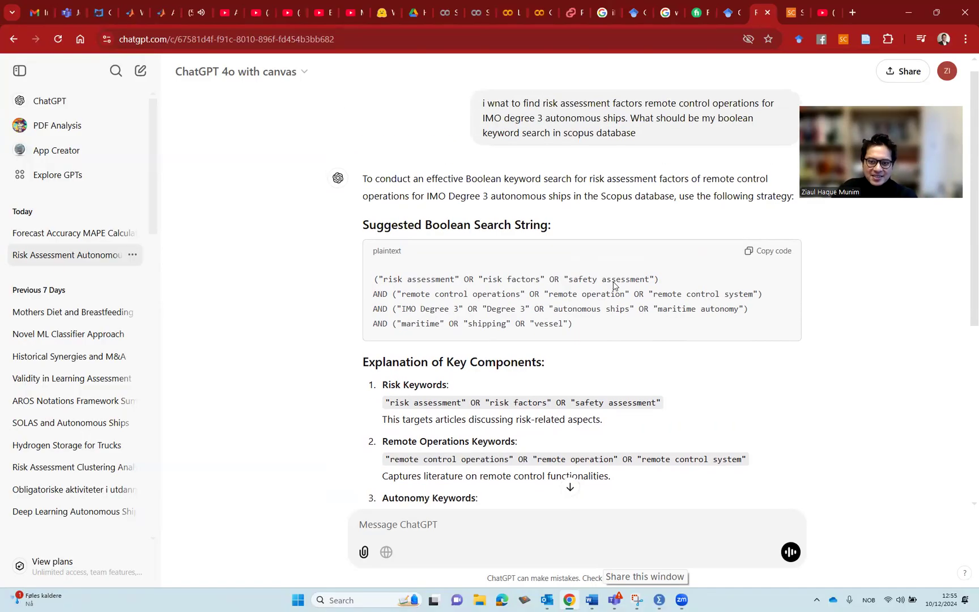
click(780, 255)
click(799, 10)
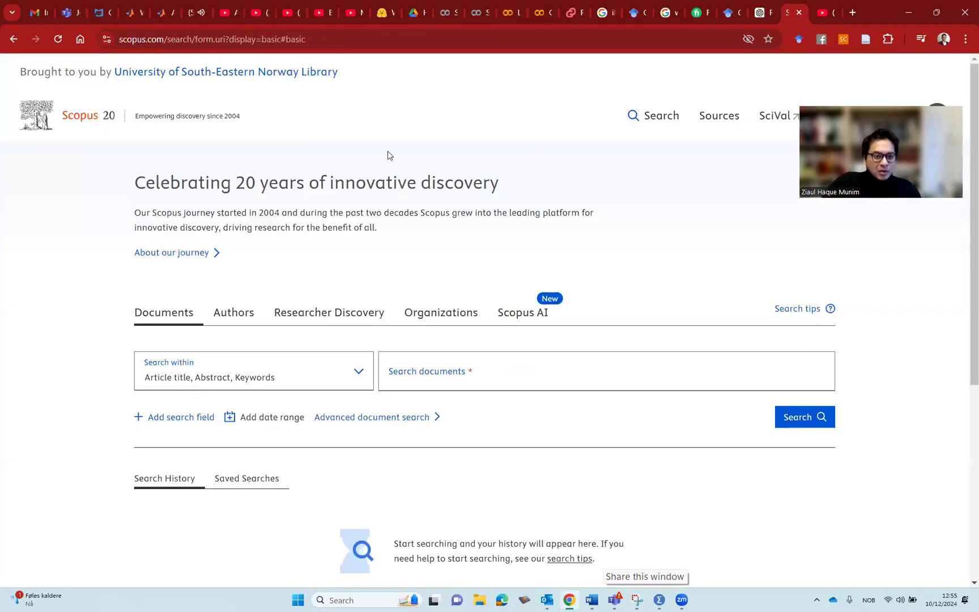
click(360, 371)
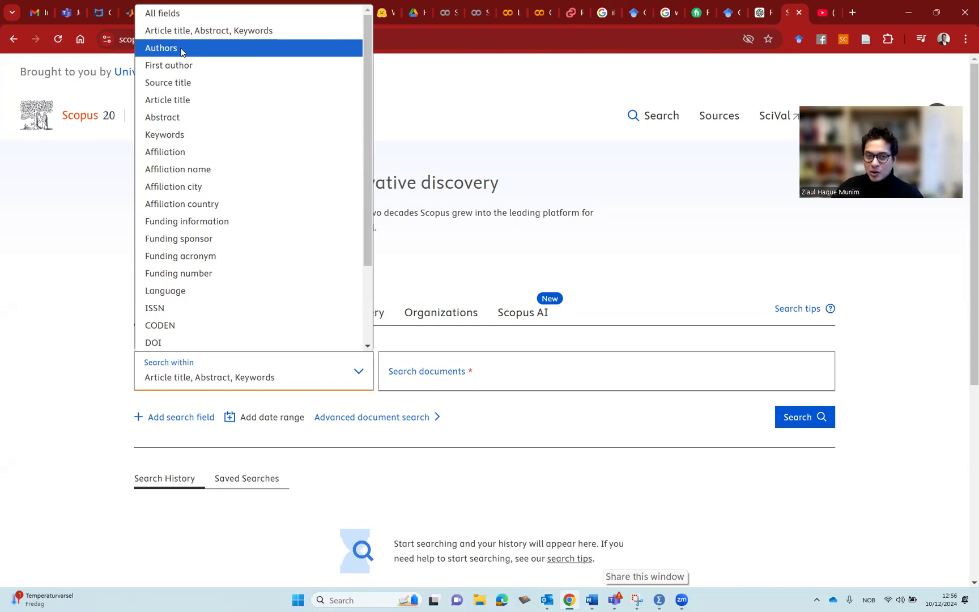
click(205, 31)
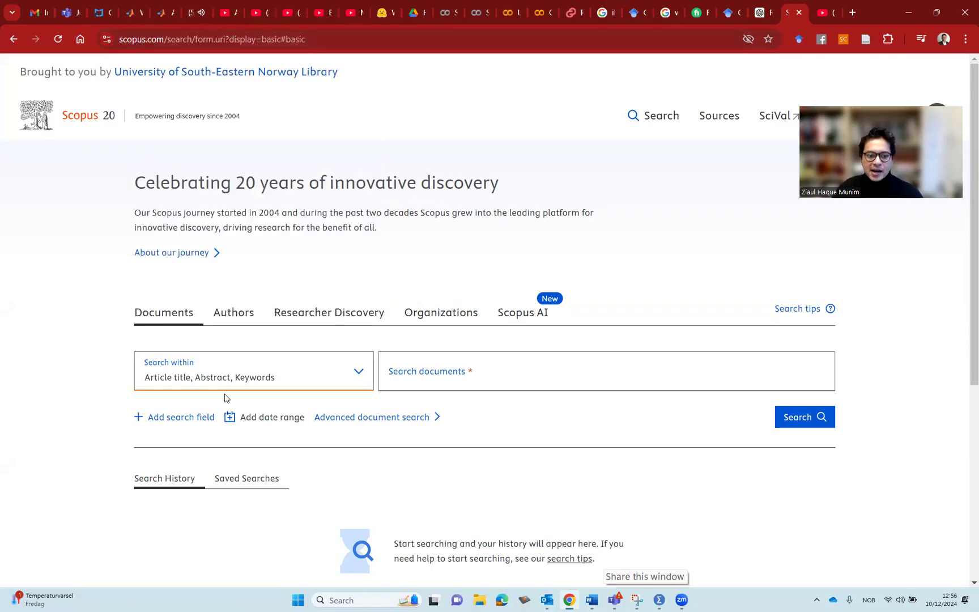
click(548, 380)
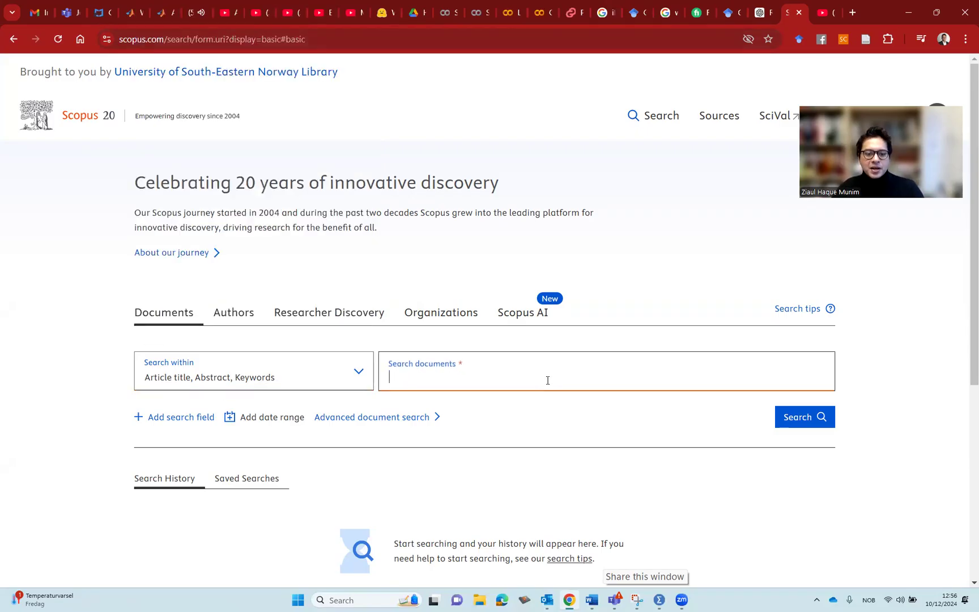
Step: Paste the Boolean string into Scopus document search and run it, finding 1 document
key(ctrl+v)
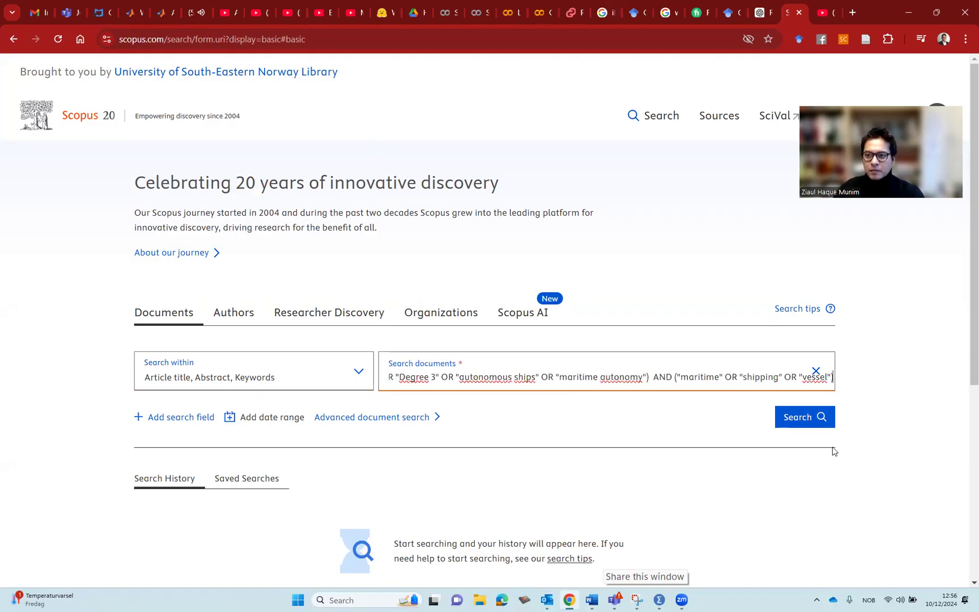
click(826, 424)
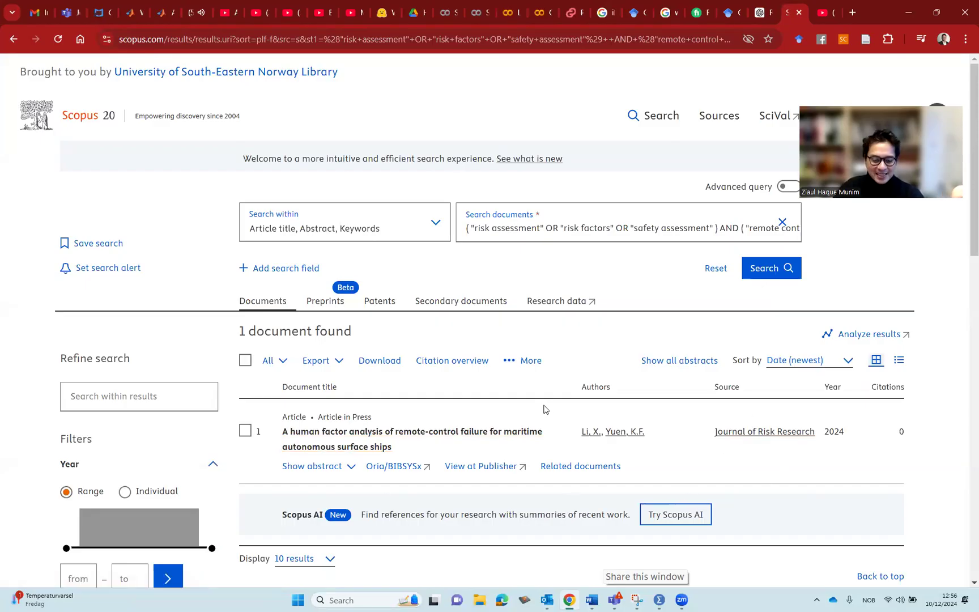
Step: Select the whole risk assessment and remote-control query in the Scopus search field
scroll(558, 365, down, 1)
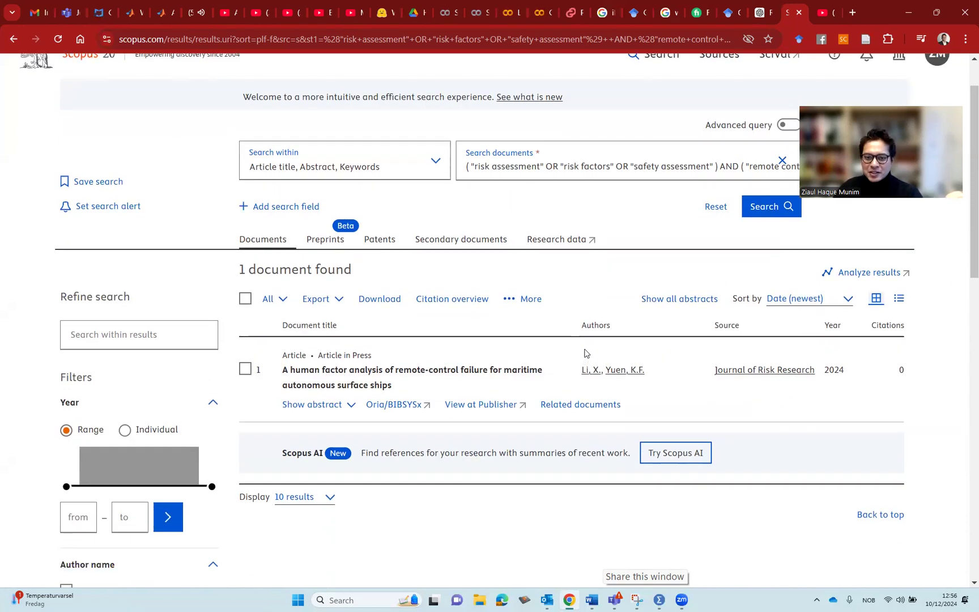
scroll(530, 367, up, 1)
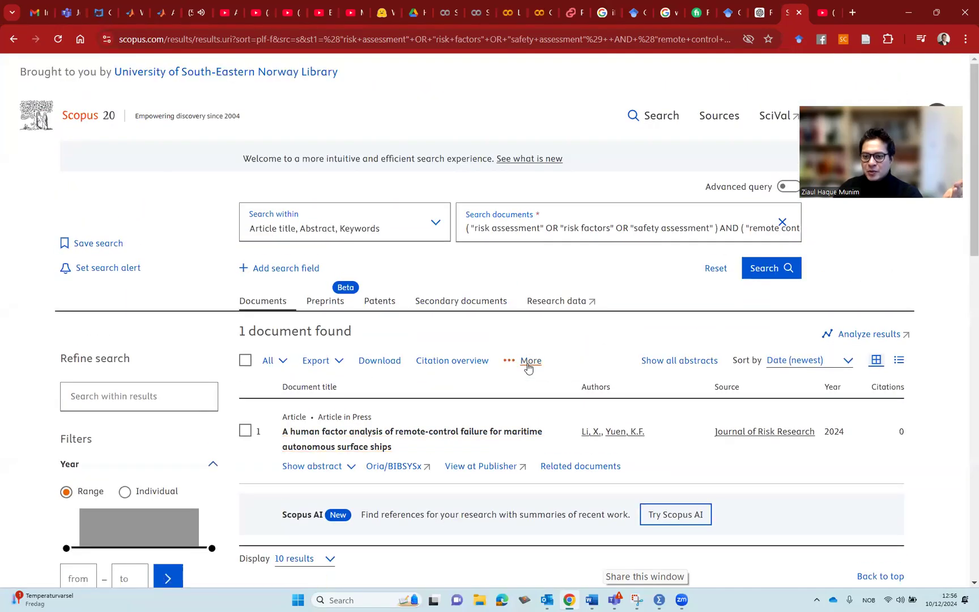
click(640, 226)
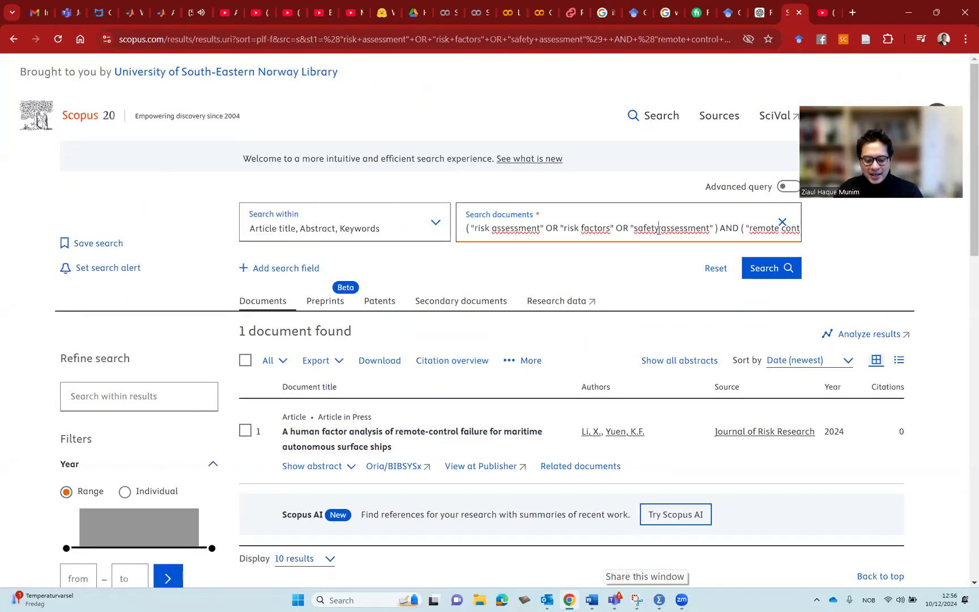
triple_click(657, 232)
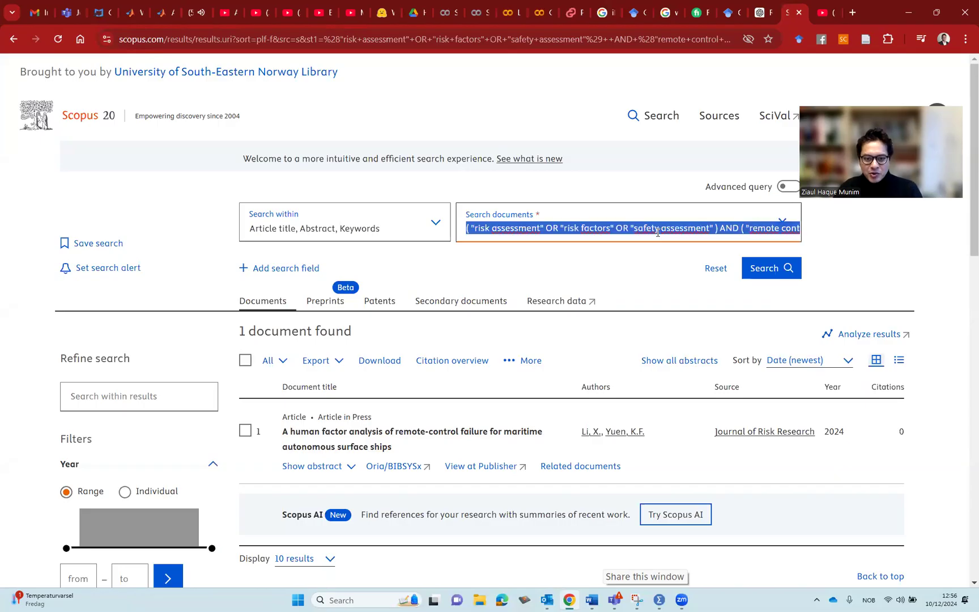
click(626, 286)
triple_click(632, 240)
key(ctrl+c)
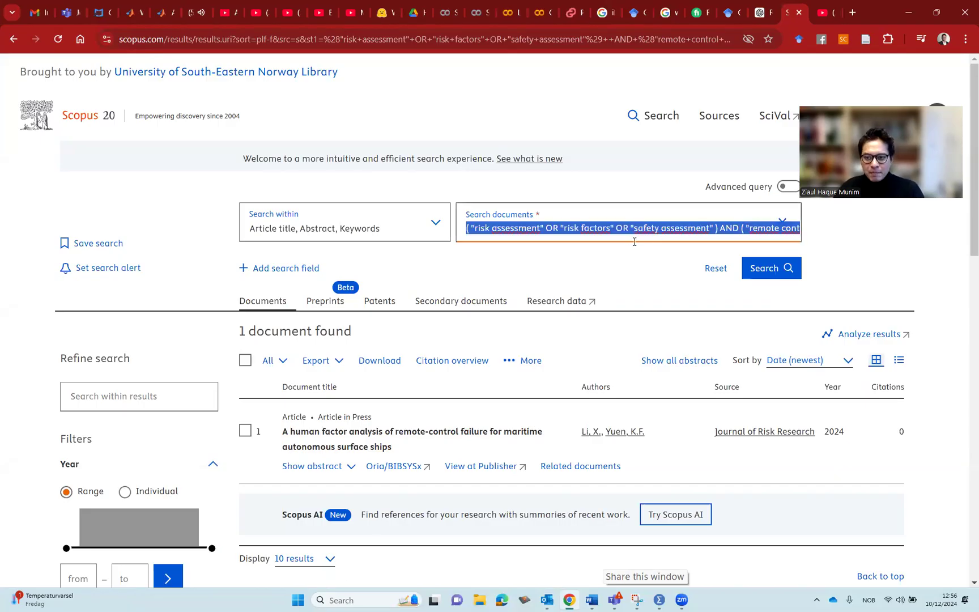
click(371, 600)
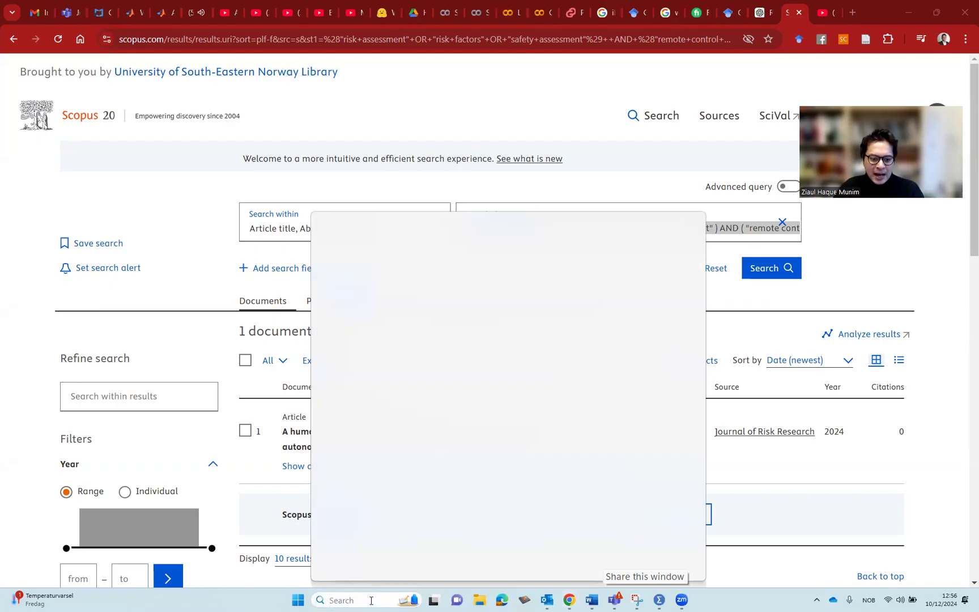
Step: Search Windows for 'word' and launch Microsoft Word
text(word)
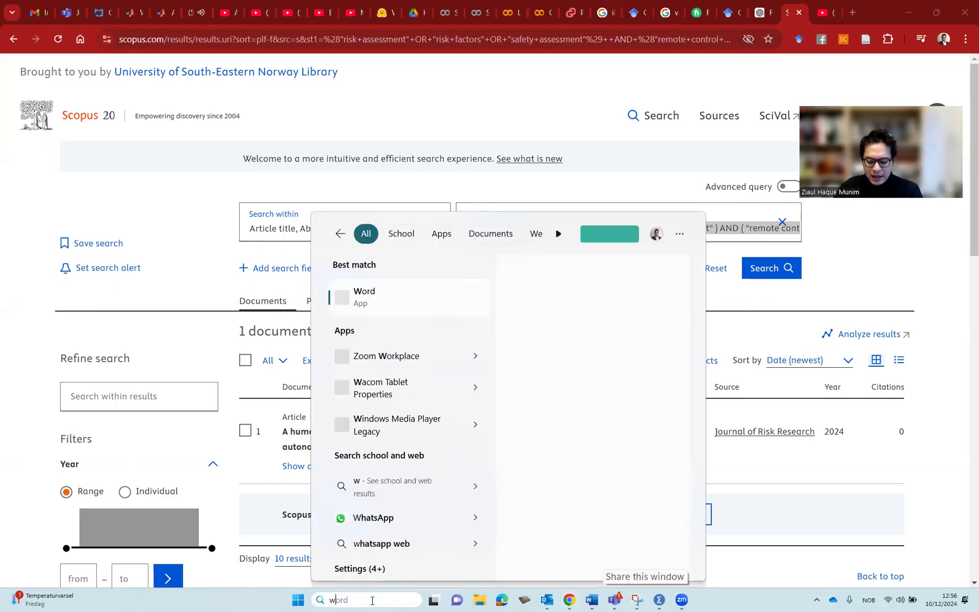
click(440, 299)
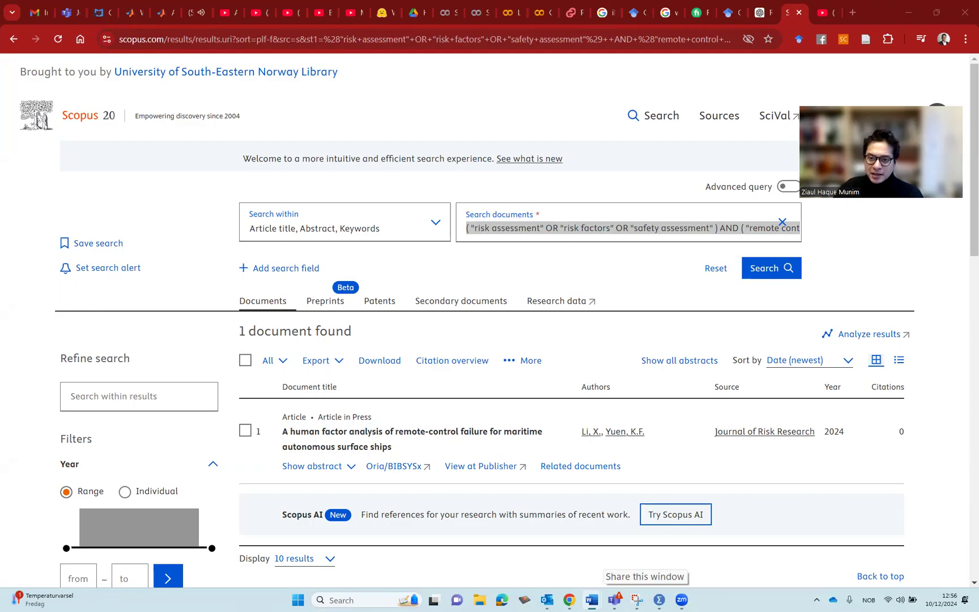
Step: Paste the query into Document1 and delete the "IMO Degree 3" and "Degree 3" terms
text(( "risk assessment" OR "risk factors" OR "safety assessment" ) AND ( "remote control operations" OR "remote operation" OR "remote control system" ) AND ( "IMO Degree 3" OR "Degree 3" OR "autonomous ships" OR "maritime autonomy" ) AND ( "maritime" OR "shipping" OR "vessel" ))
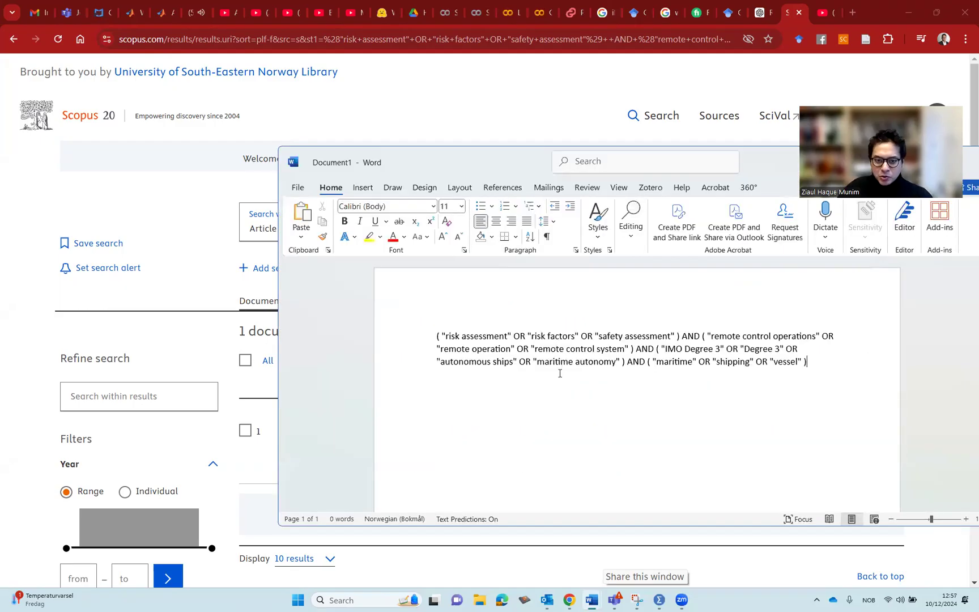
click(543, 362)
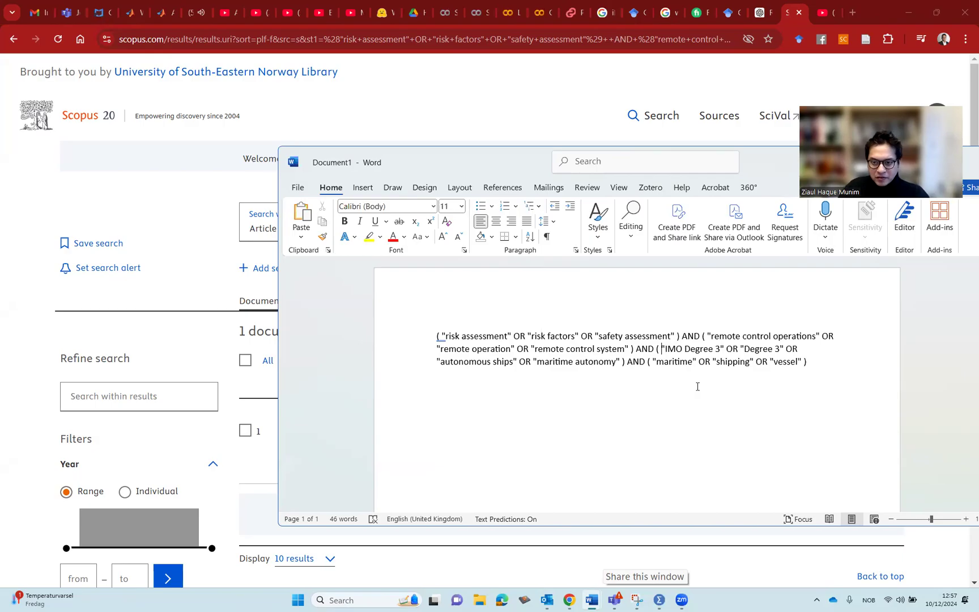
key(shift+Right)
key(shift+Right)
key(shift+Right)
key(shift+Right)
key(shift+Right)
key(shift+Right)
key(shift+Right)
key(shift+Right)
key(shift+Right)
key(shift+Right)
key(shift+Right)
key(shift+Right)
key(shift+Right)
key(shift+Right)
key(shift+Right)
key(shift+Right)
key(shift+Right)
key(shift+Right)
key(shift+Right)
key(shift+Right)
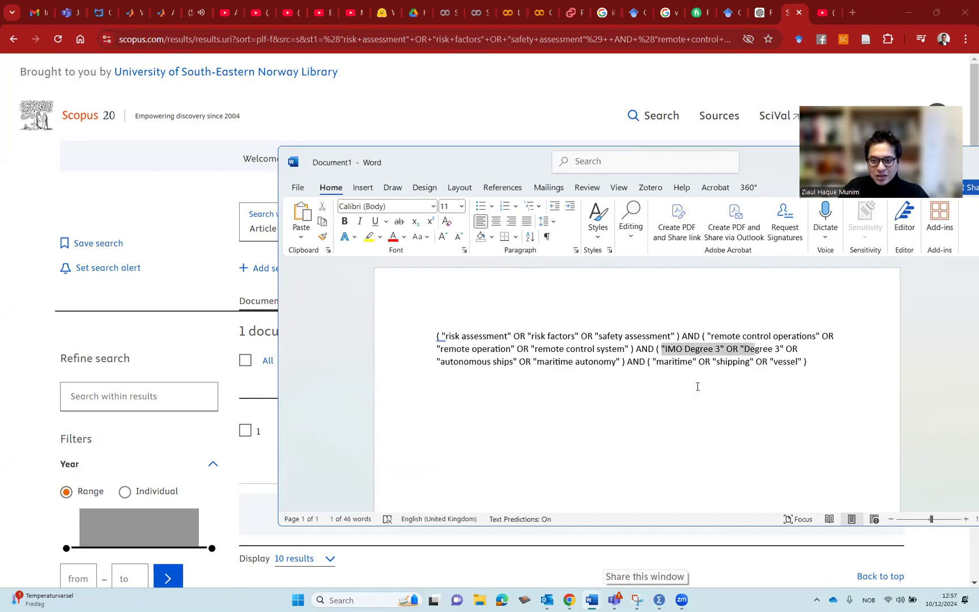
key(shift+Right)
key(shift+Right)
key(shift+Right)
key(shift+Right)
key(shift+Right)
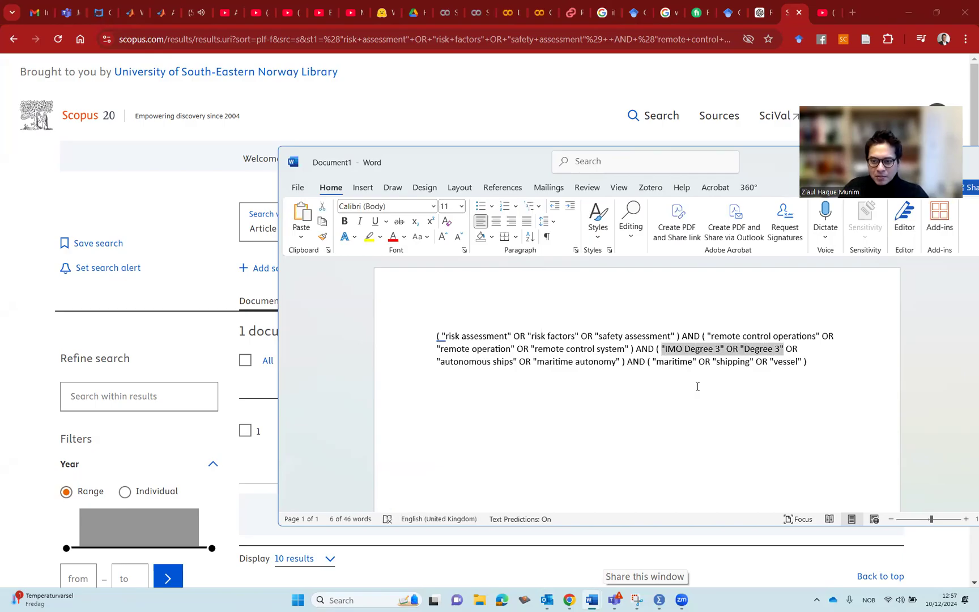
key(shift+Right)
key(shift+Right)
key(shift+Right)
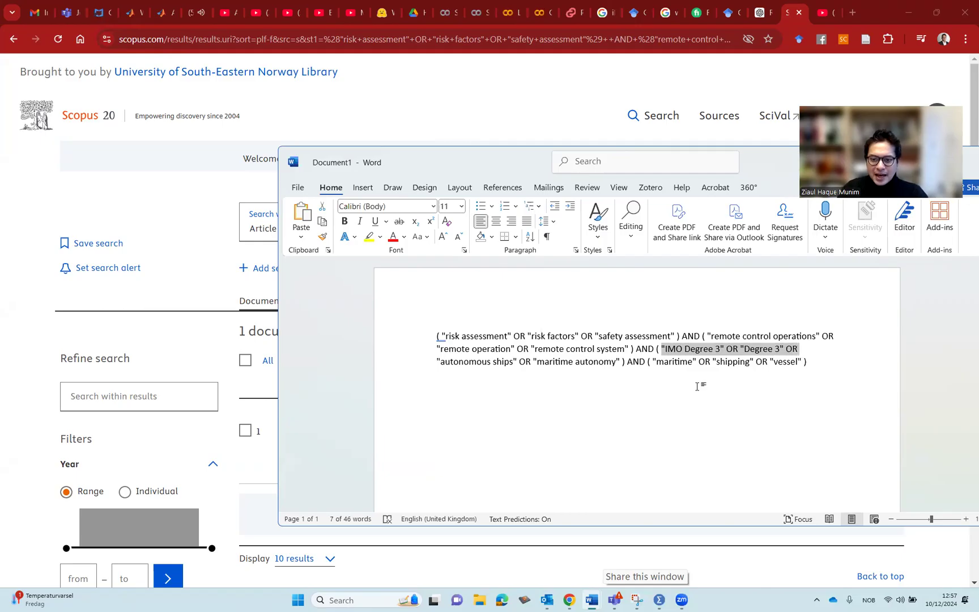
key(Delete)
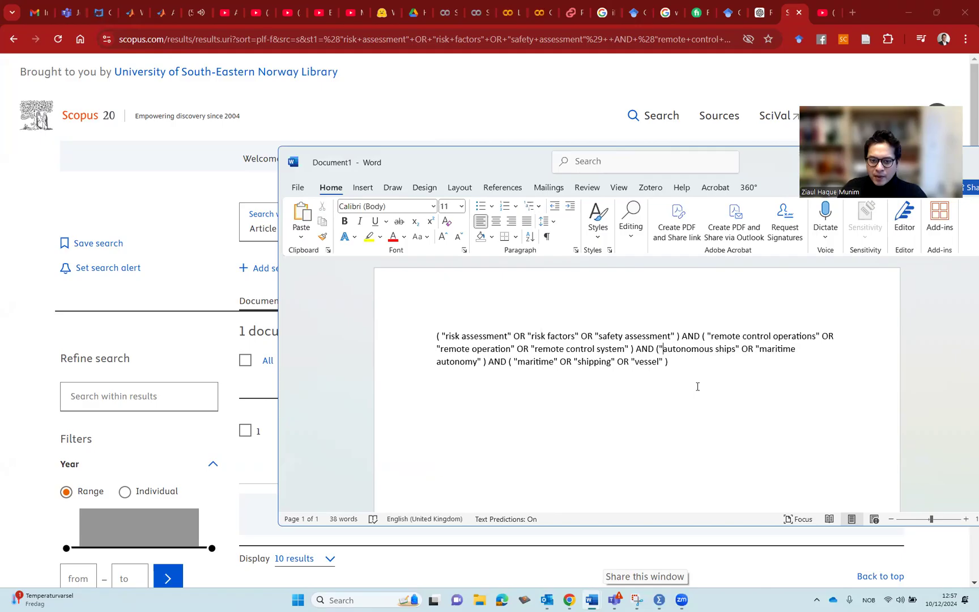
Step: Delete the maritime/shipping/vessel AND block and select the trimmed query
key(Right)
key(Right)
key(Right)
key(Right)
key(Right)
key(Right)
key(Right)
key(Right)
key(Right)
key(Right)
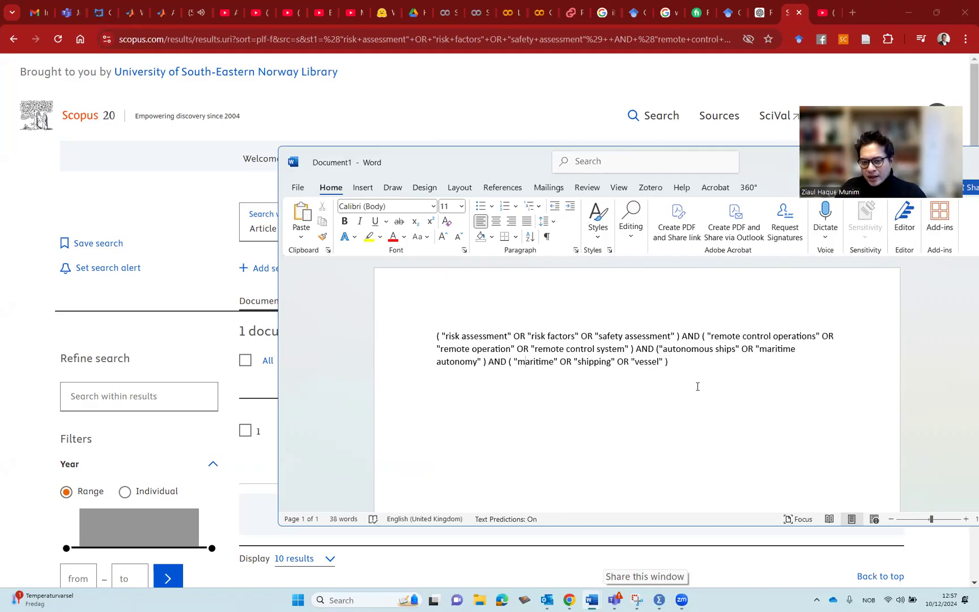
click(716, 348)
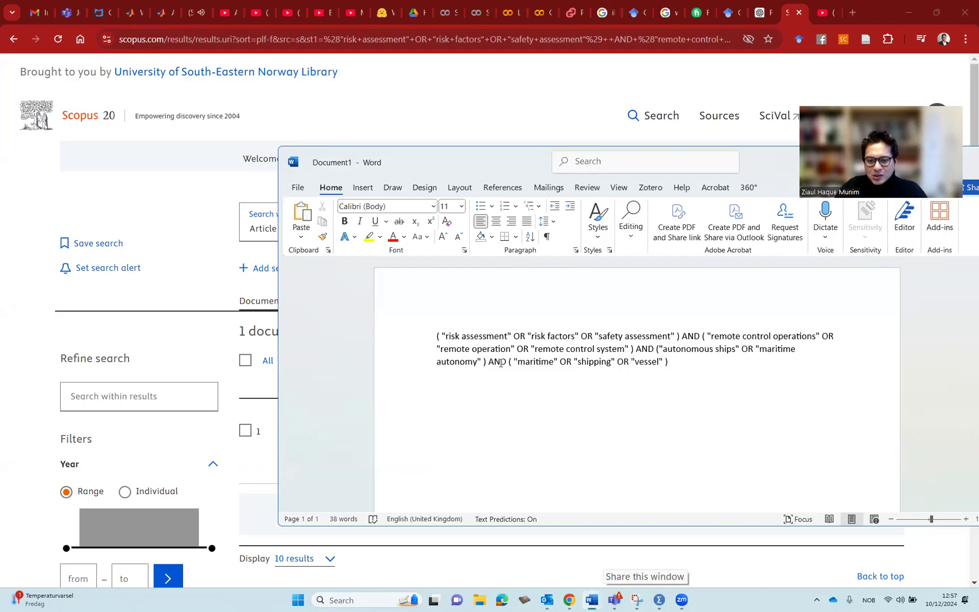
drag(500, 362, 716, 366)
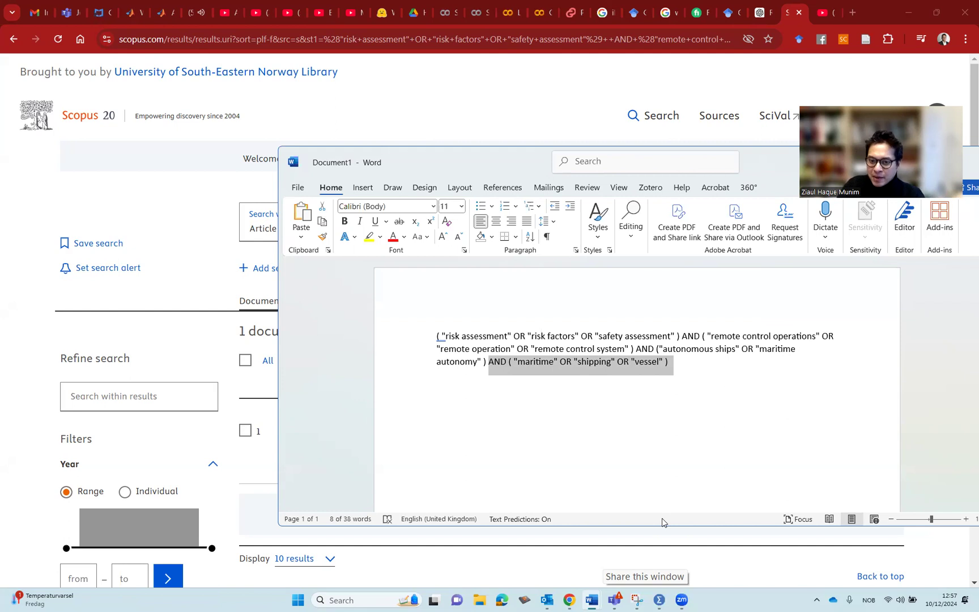
key(Delete)
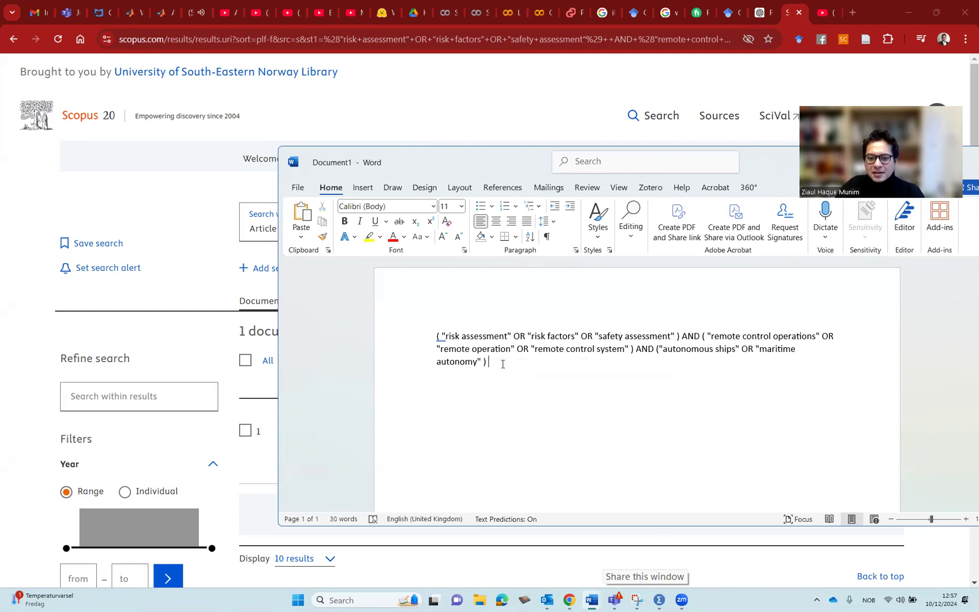
key(ctrl+a)
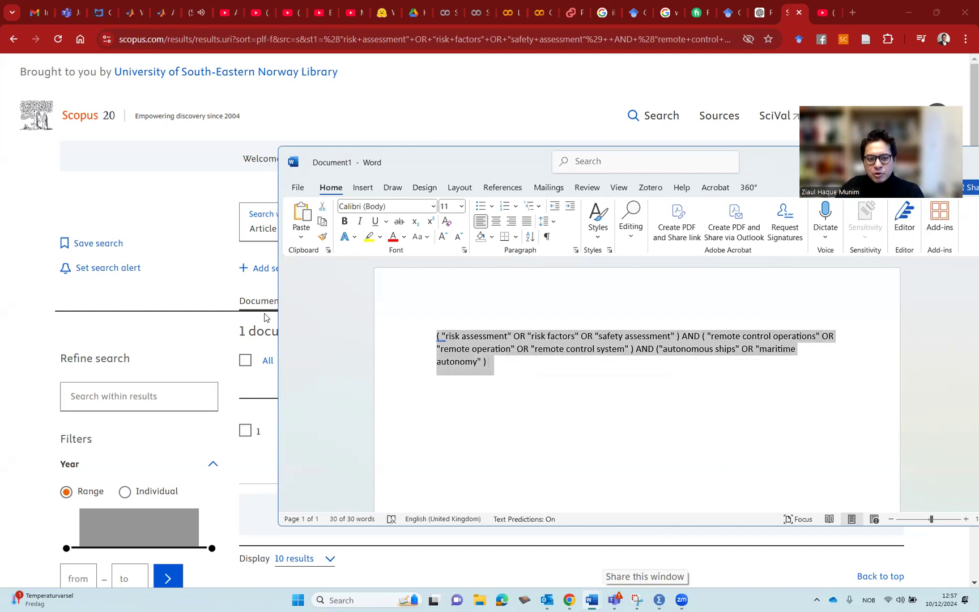
Step: Replace the Scopus query with the trimmed string and review the 3 documents returned
click(194, 221)
click(610, 233)
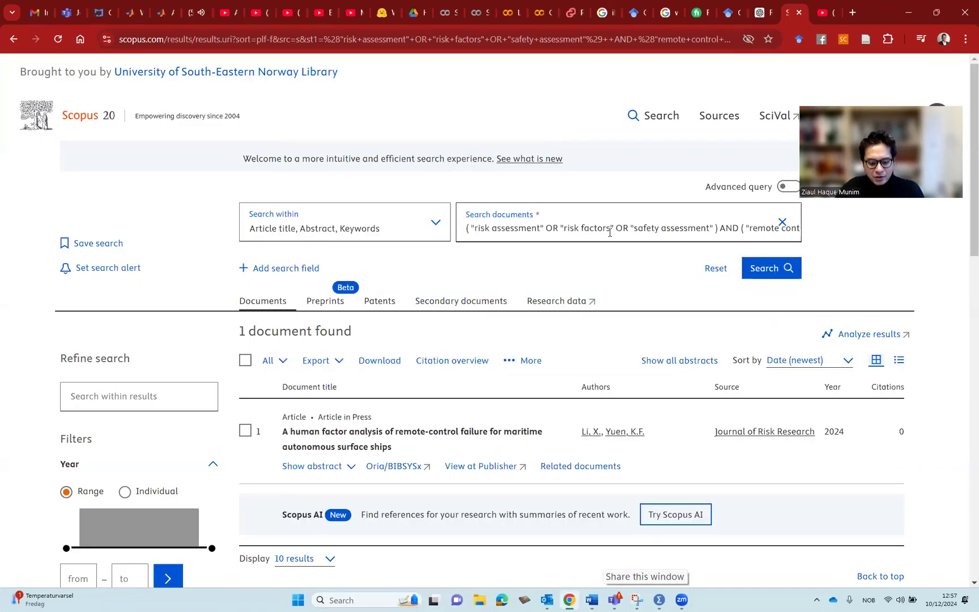
key(ctrl+a)
key(ctrl+v)
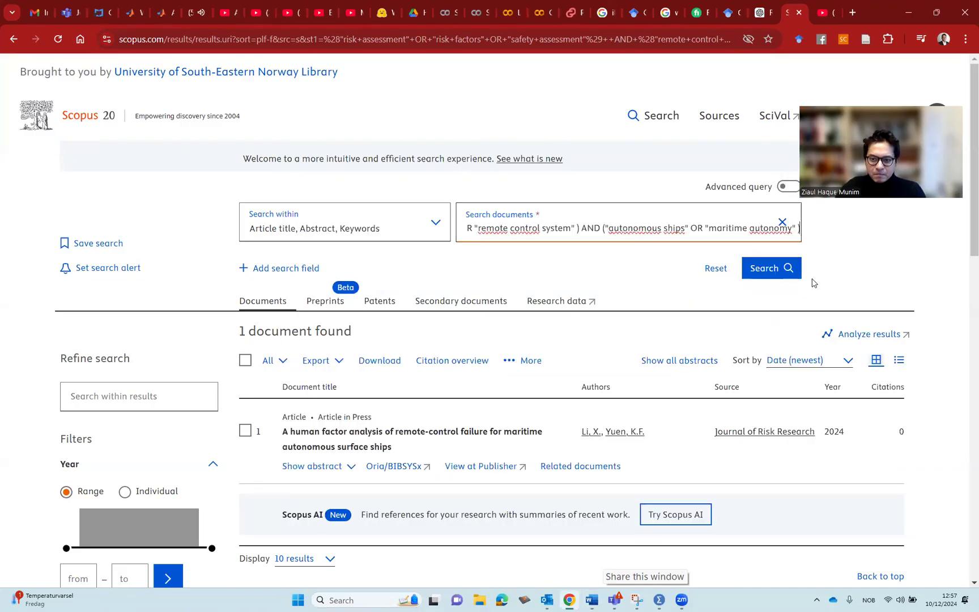
click(790, 276)
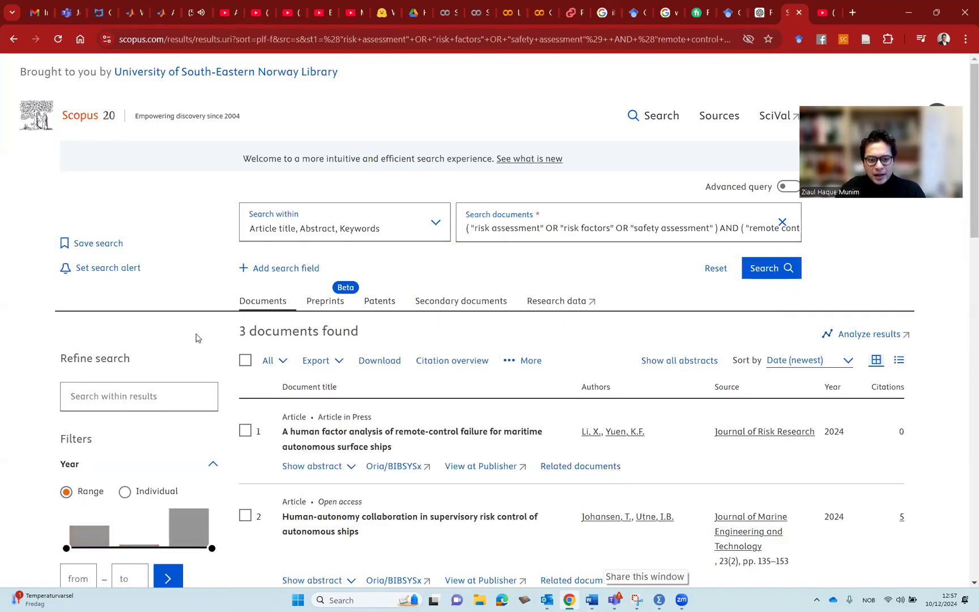
scroll(405, 328, down, 1)
scroll(405, 329, down, 1)
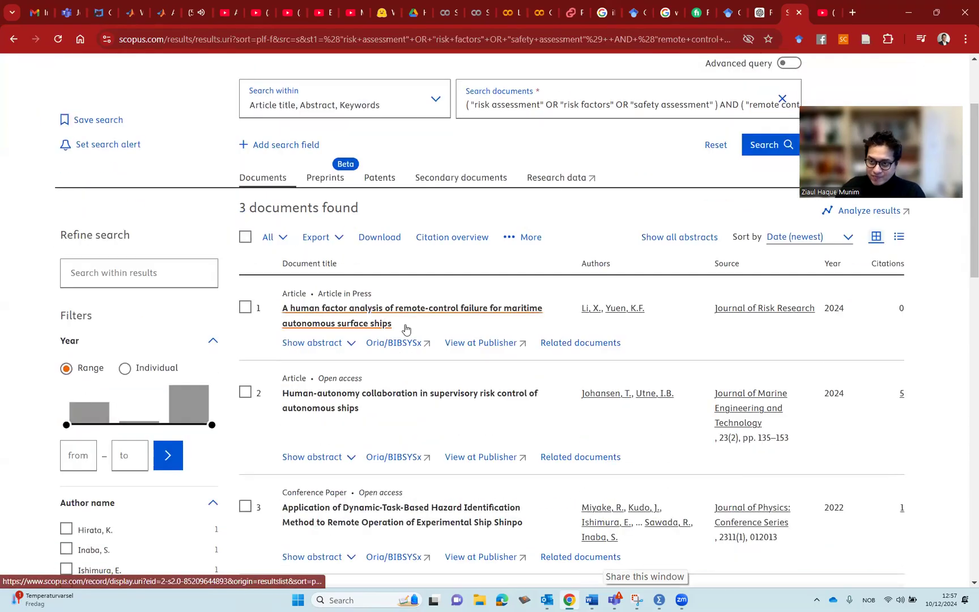
scroll(507, 361, down, 1)
scroll(507, 360, down, 1)
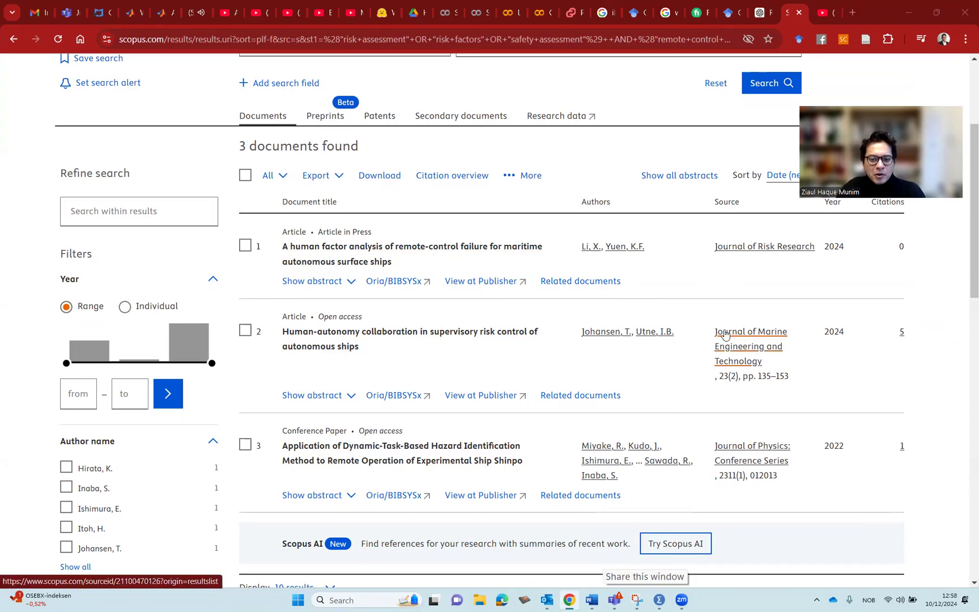
Step: Truncate terms to "risk factor*", "remote control operation*" and "autonomous ship*", then select the query
key(alt+Tab)
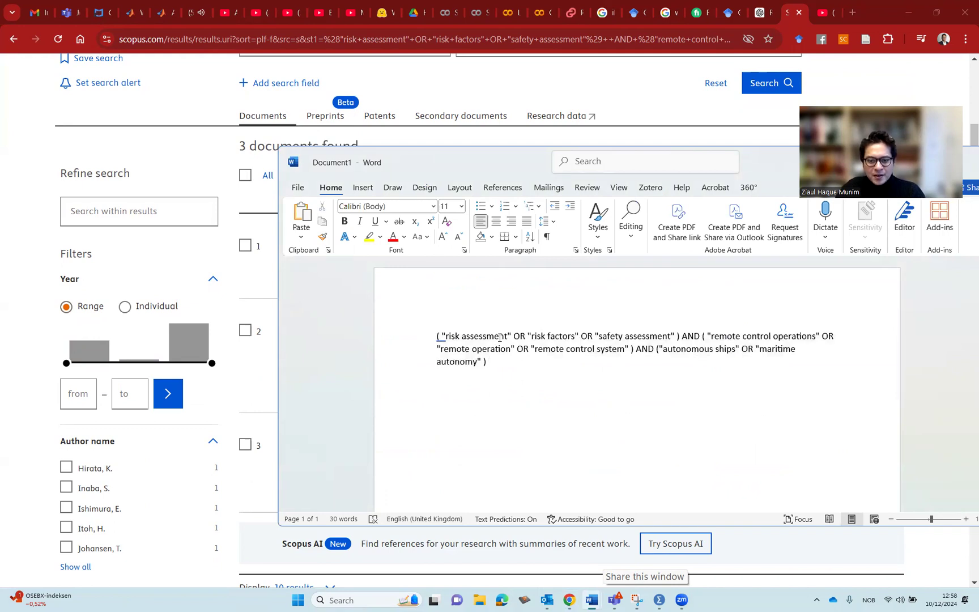
click(506, 336)
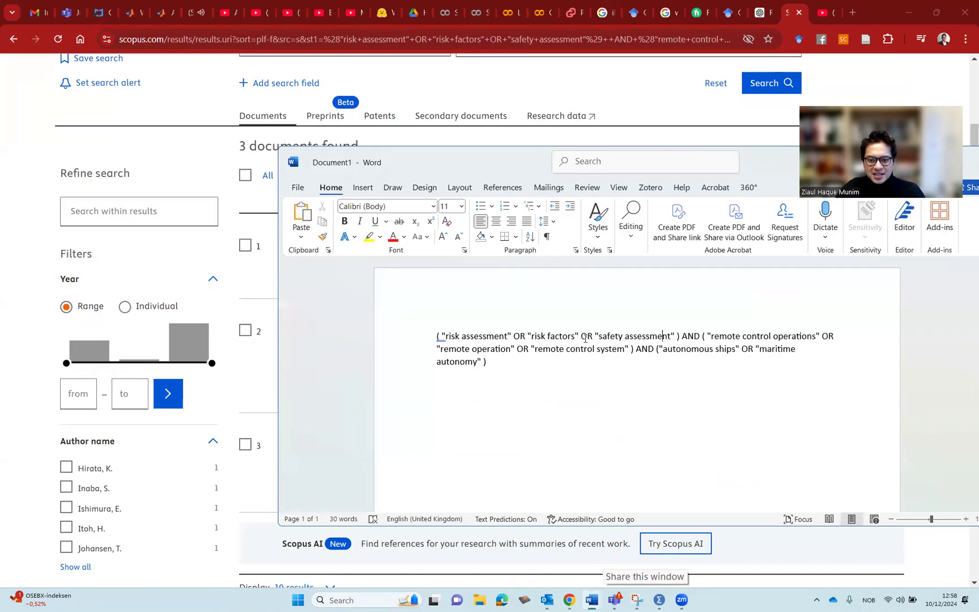
key(BackSpace)
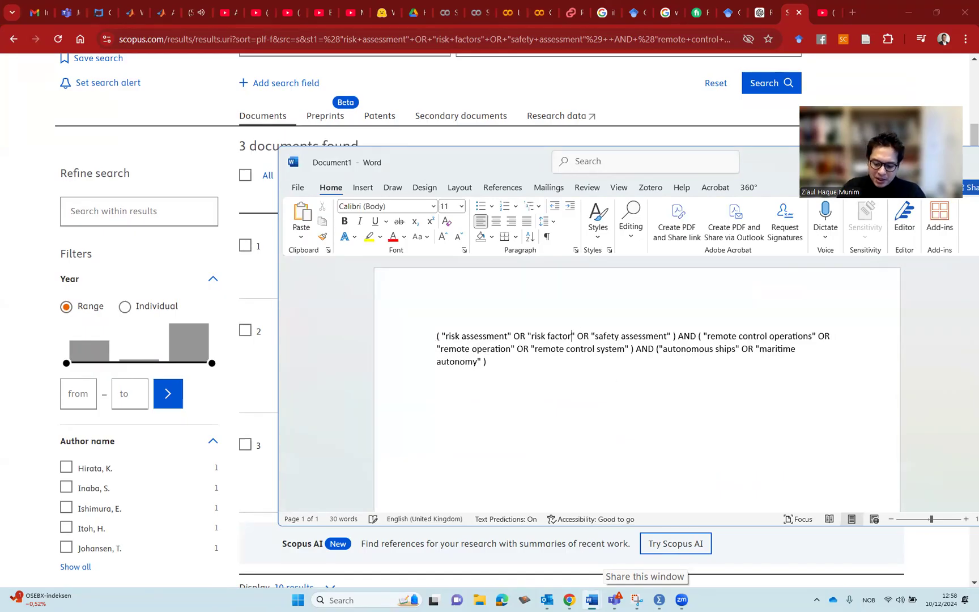
text(*)
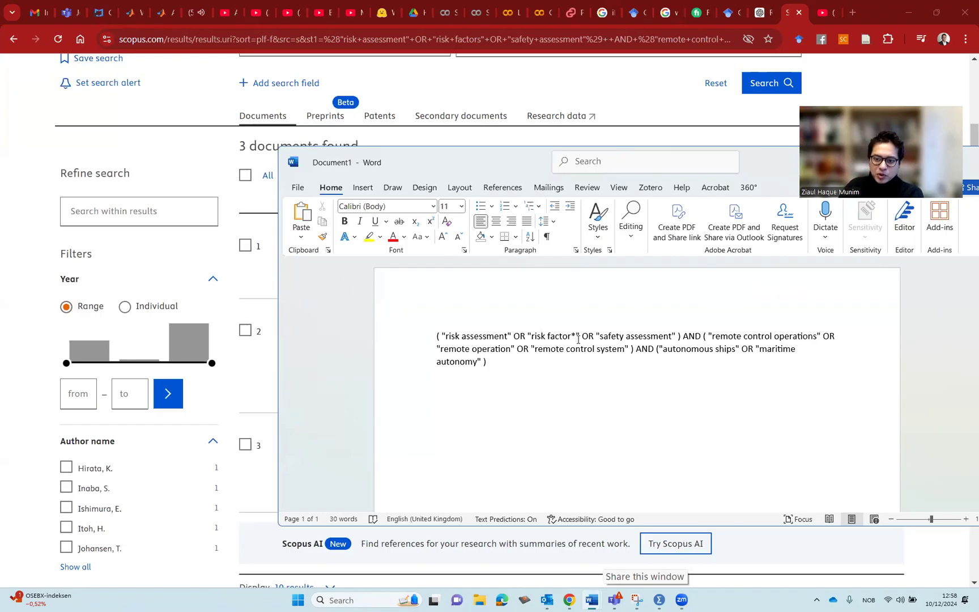
click(817, 335)
key(BackSpace)
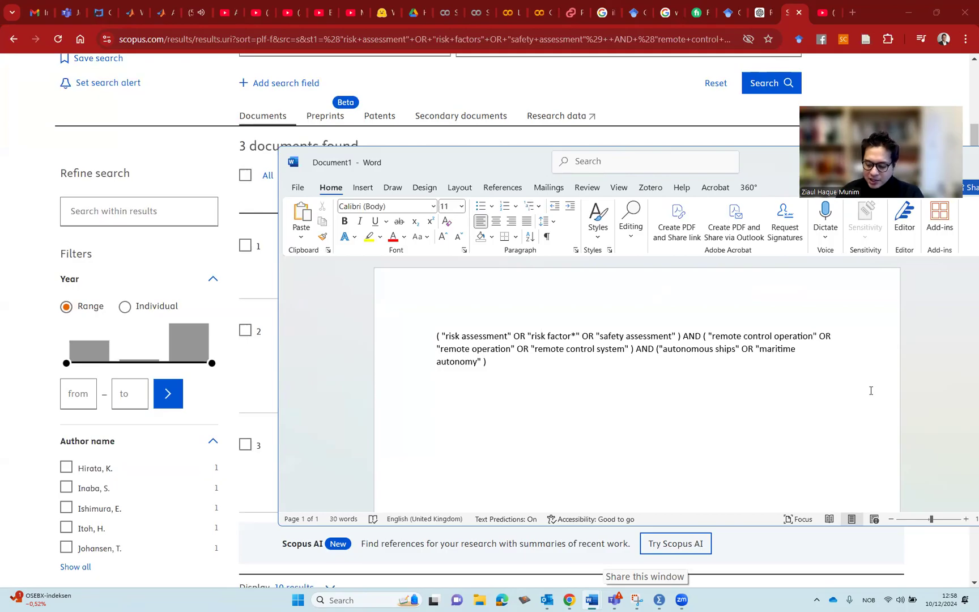
text(*)
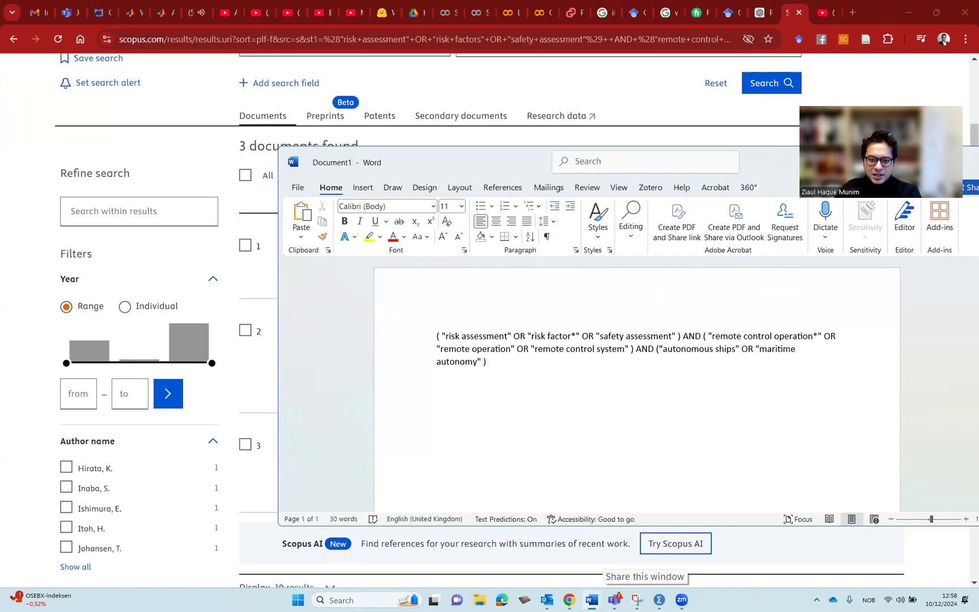
click(487, 349)
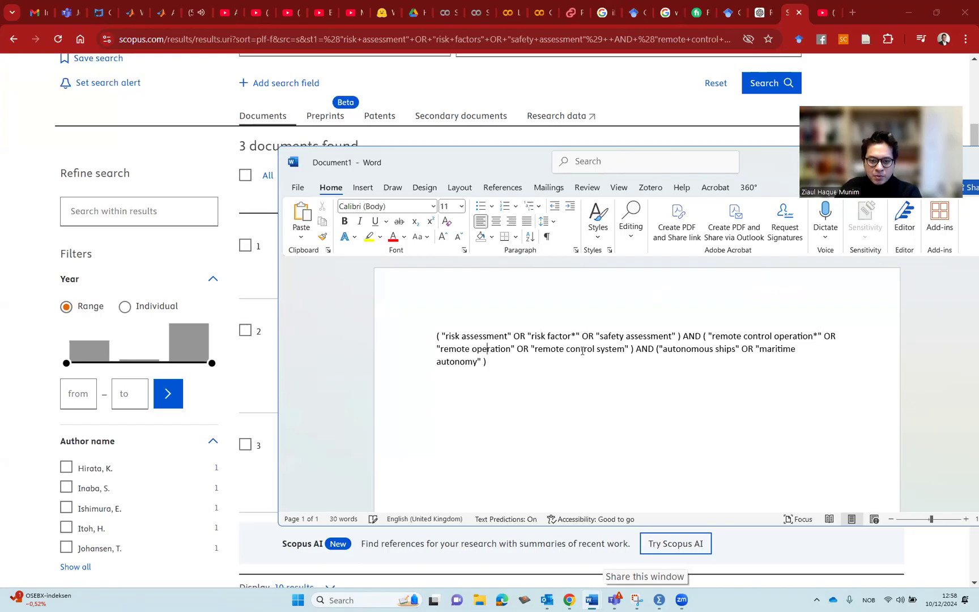
click(734, 349)
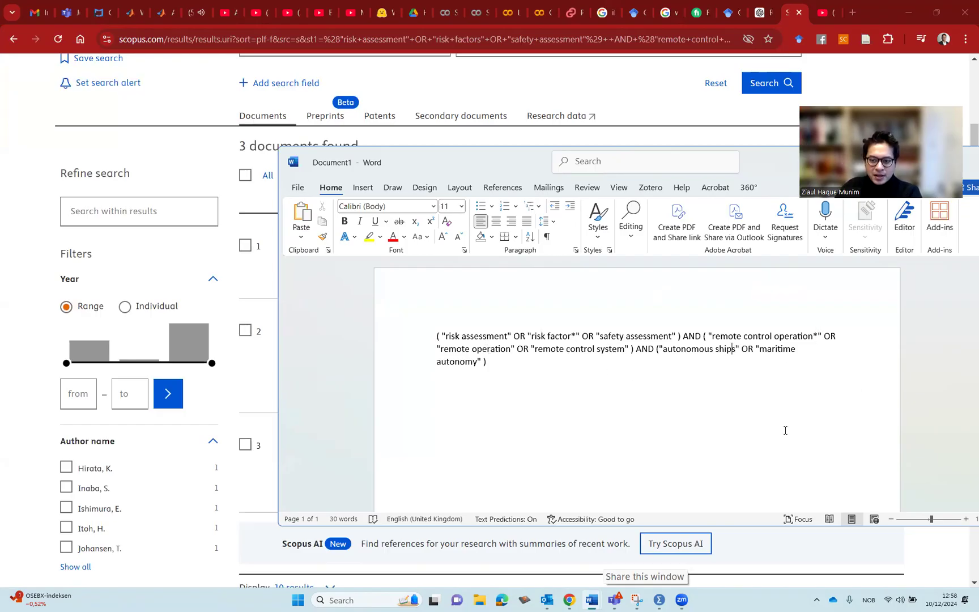
key(BackSpace)
text(*)
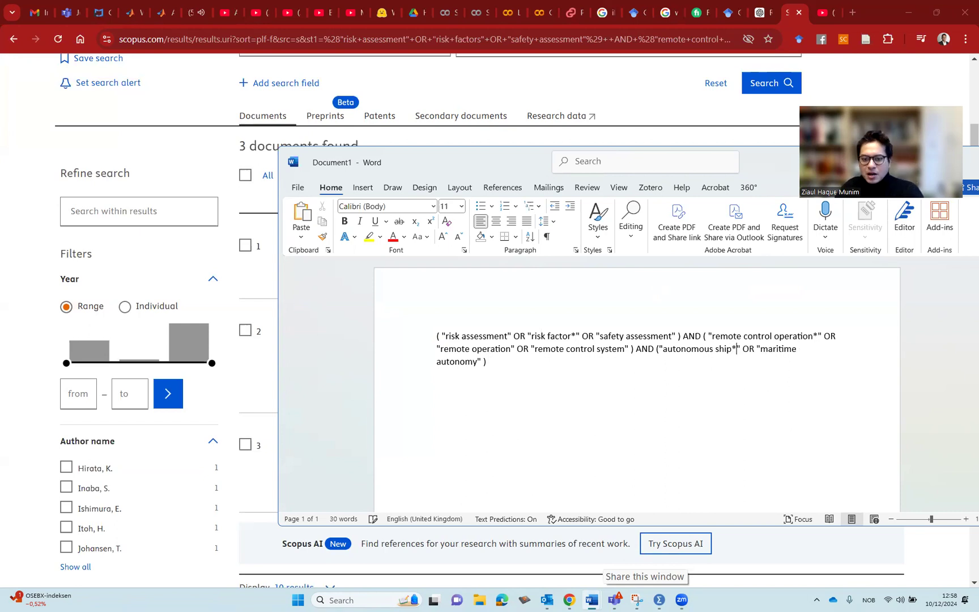
triple_click(426, 344)
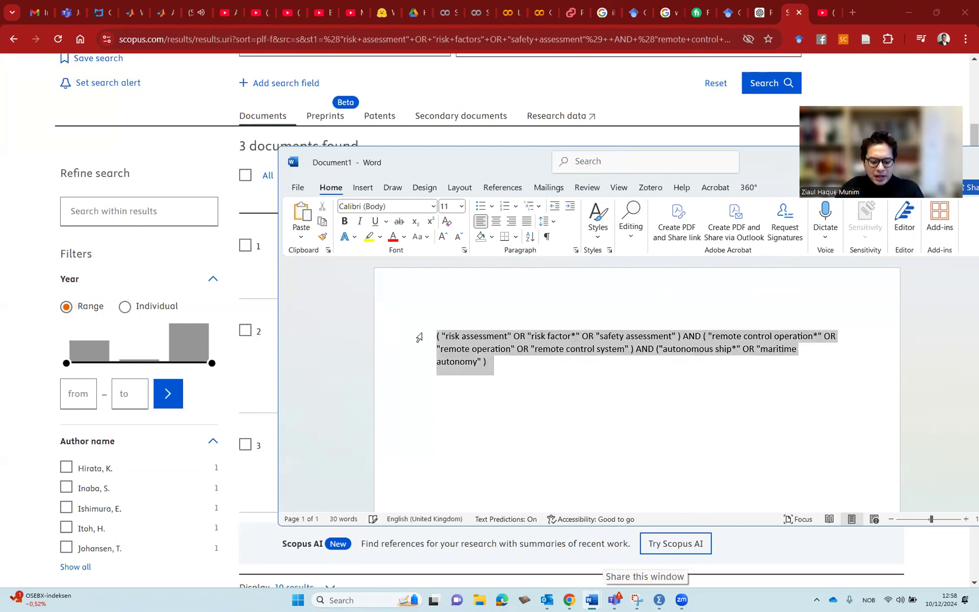
Step: Paste the wildcard query into Scopus and rerun it, still getting 3 documents
click(204, 173)
scroll(397, 283, up, 4)
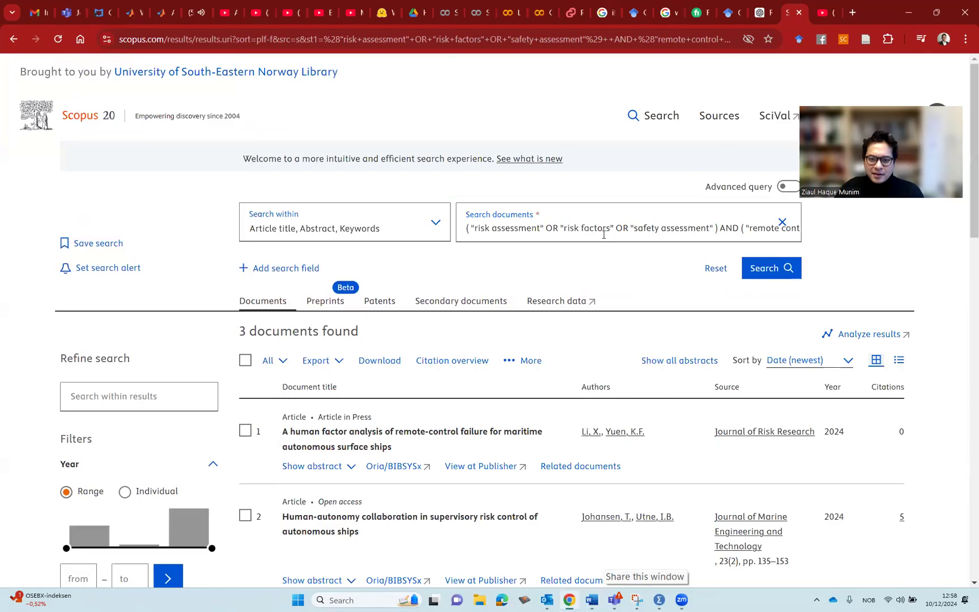
click(603, 227)
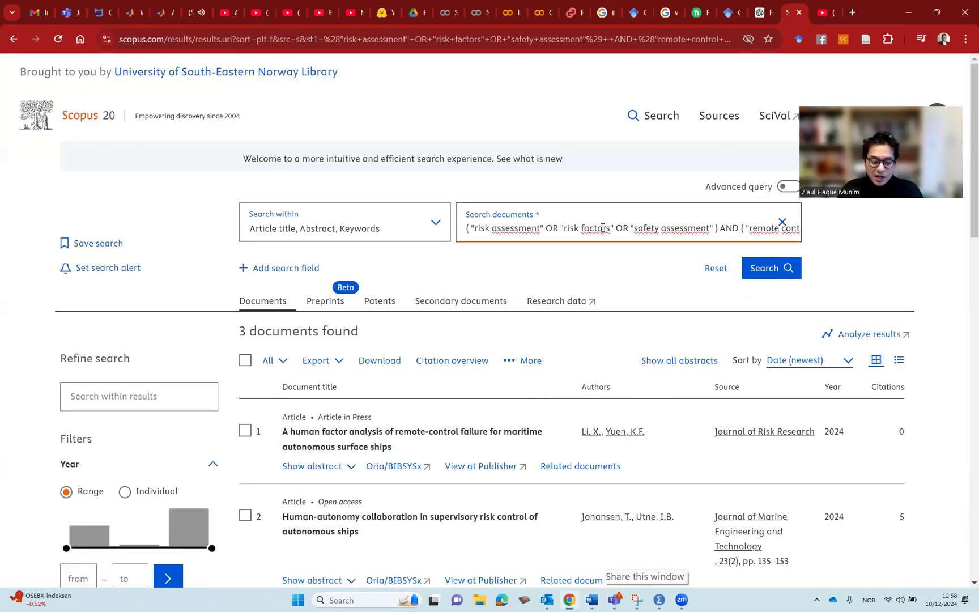
key(ctrl+a)
key(ctrl+v)
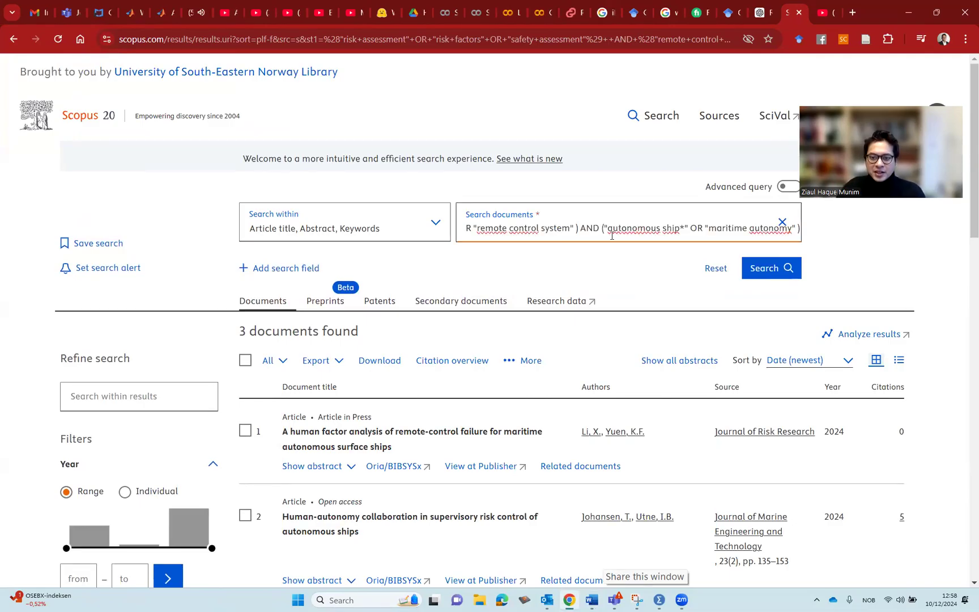
click(766, 271)
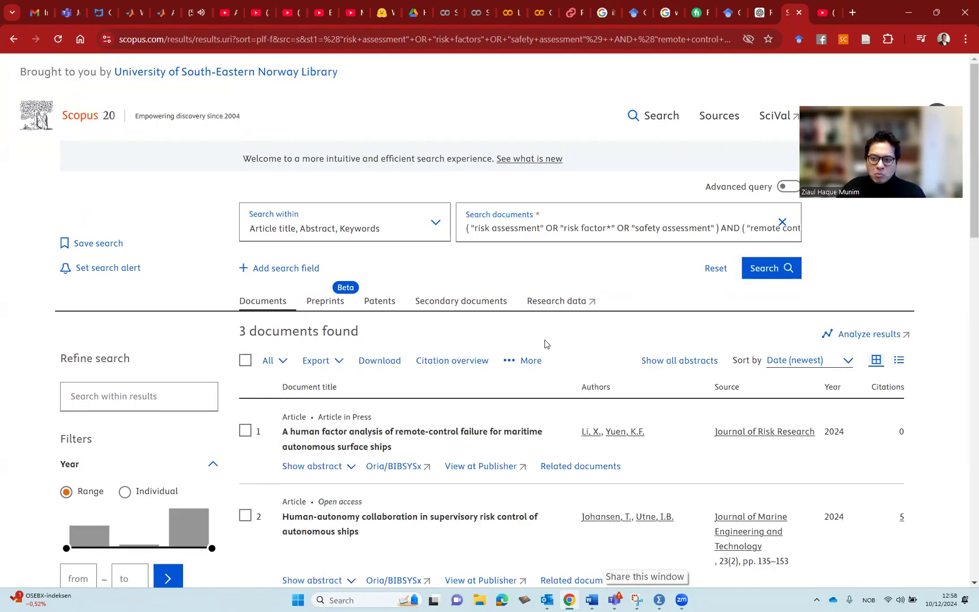
key(alt+Tab)
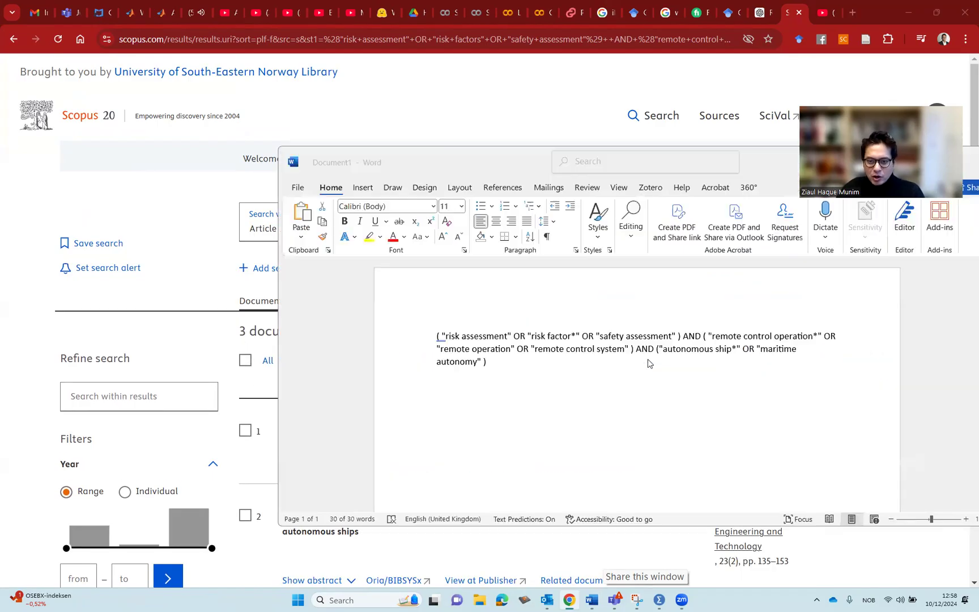
click(571, 360)
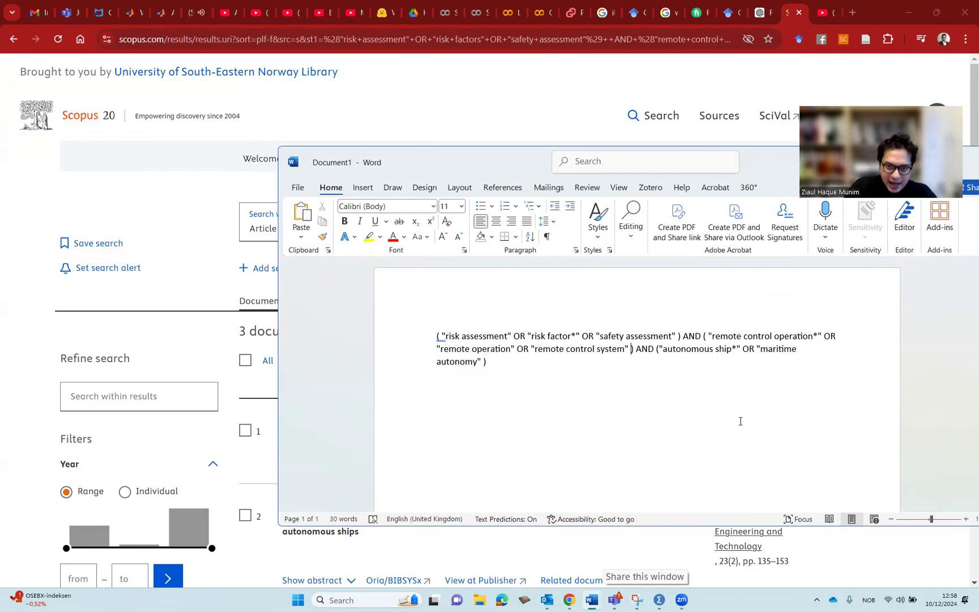
click(187, 202)
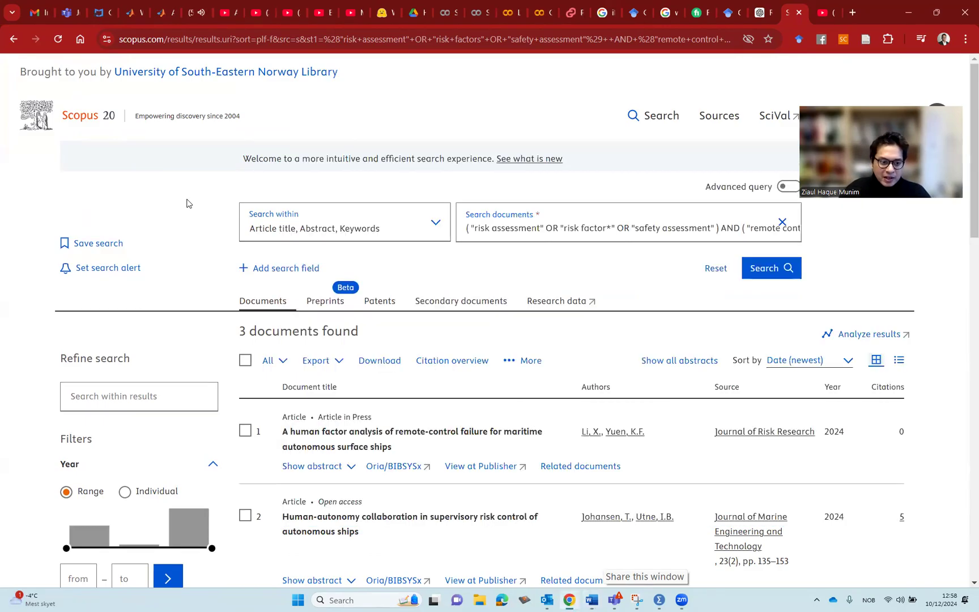
Step: Expand the Keyword filter and browse the full keyword list for the 3 results
scroll(178, 278, down, 4)
scroll(178, 278, down, 7)
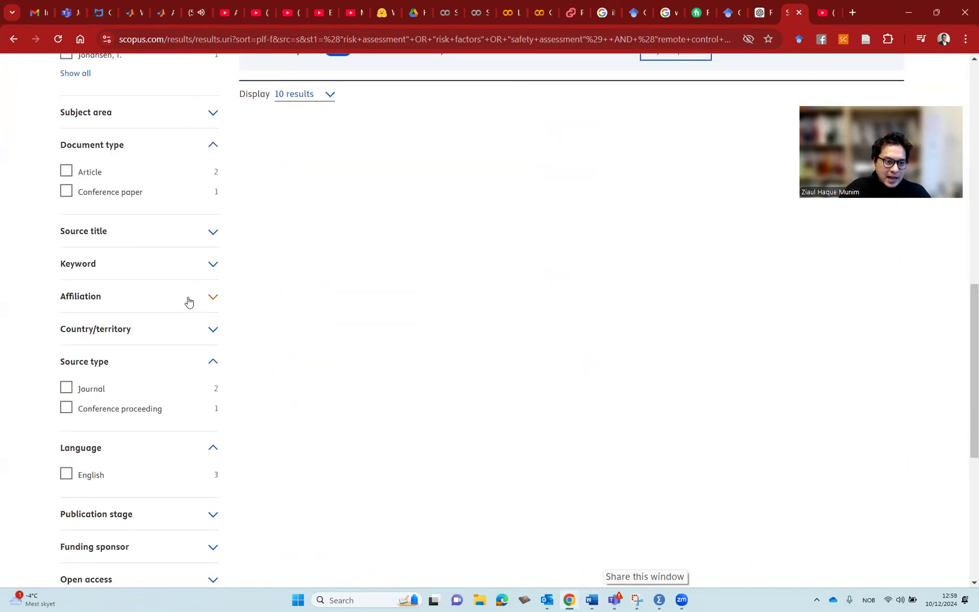
click(217, 266)
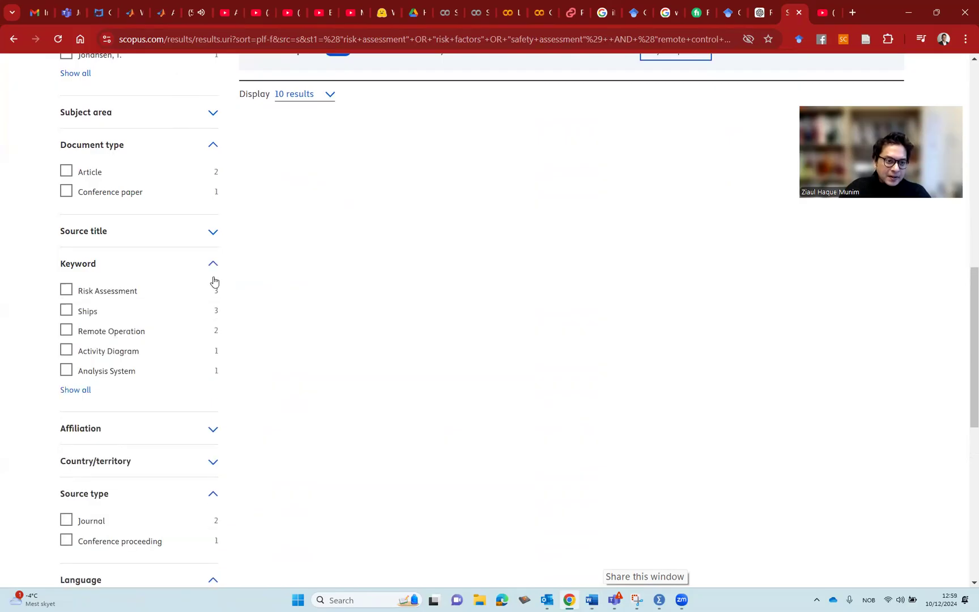
click(75, 390)
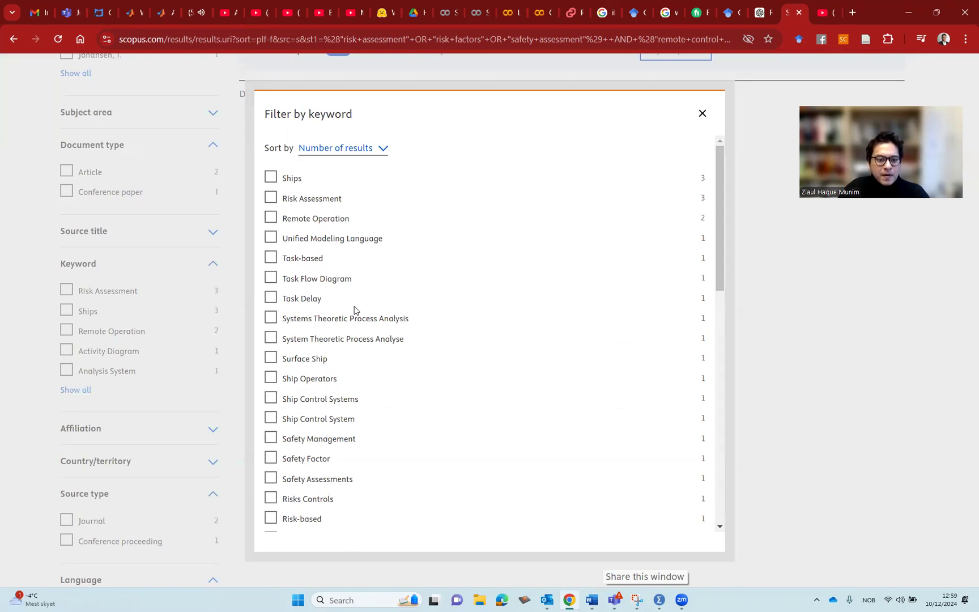
scroll(347, 303, down, 1)
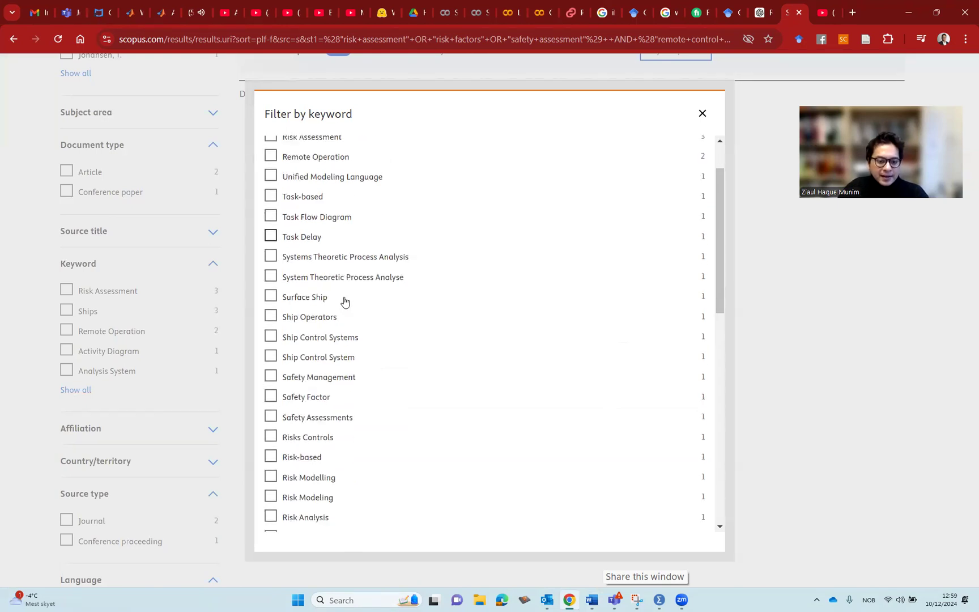
scroll(362, 328, down, 1)
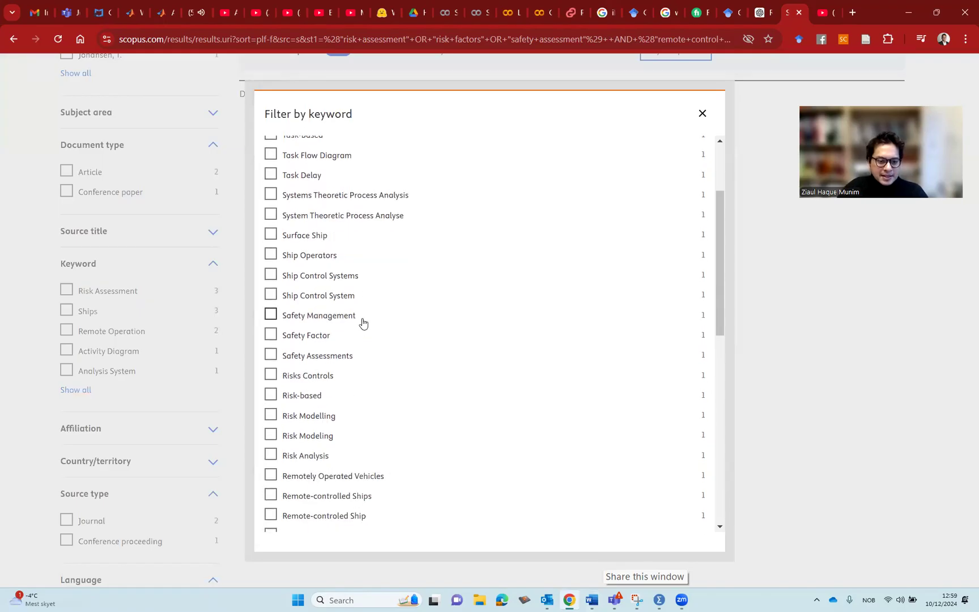
scroll(362, 323, down, 2)
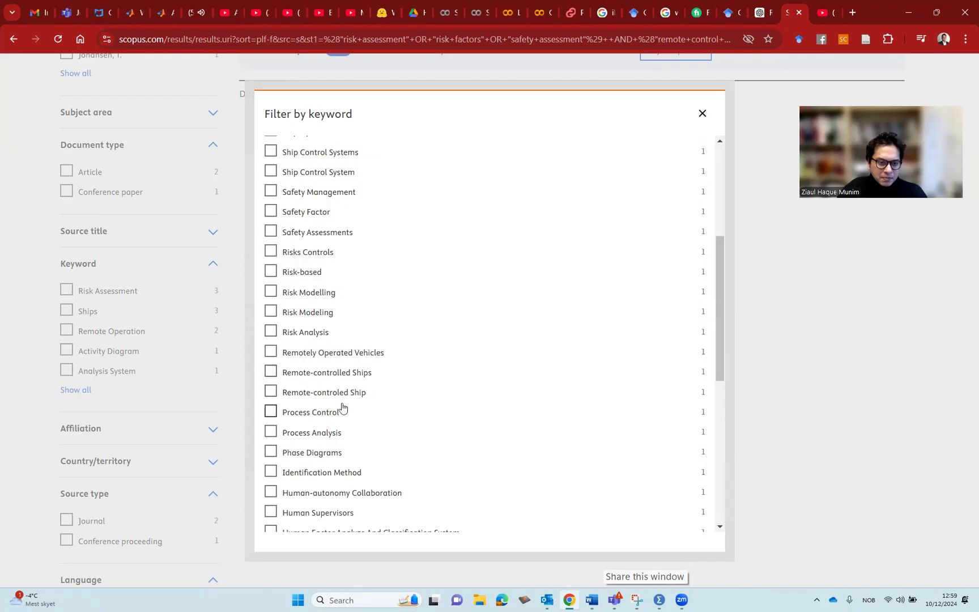
scroll(396, 401, down, 1)
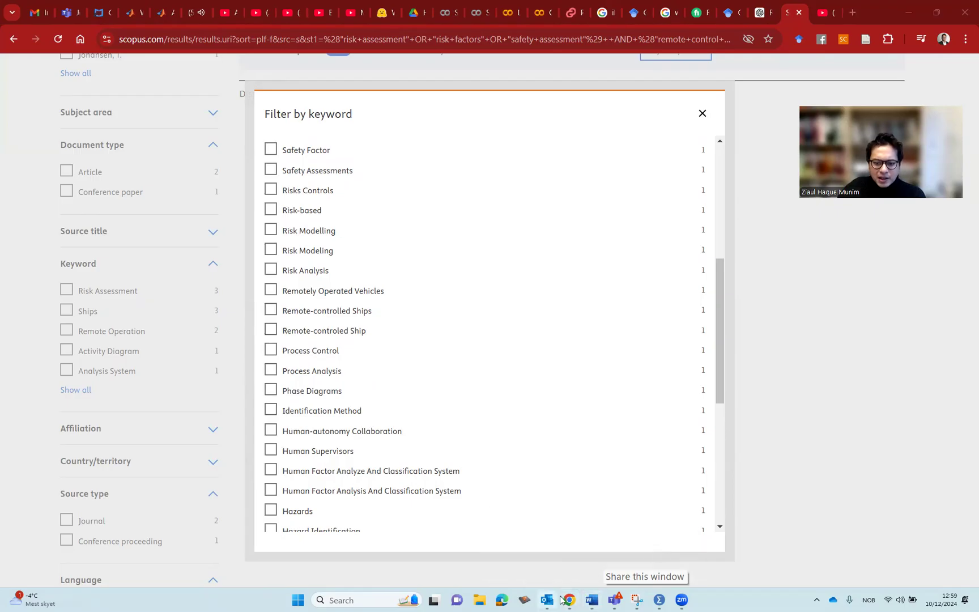
Step: Add OR "remote control*", "shore control*", "unmanned ship", "unmanned vessel", "crewless ship" to the query
mouse_move(592, 599)
click(644, 556)
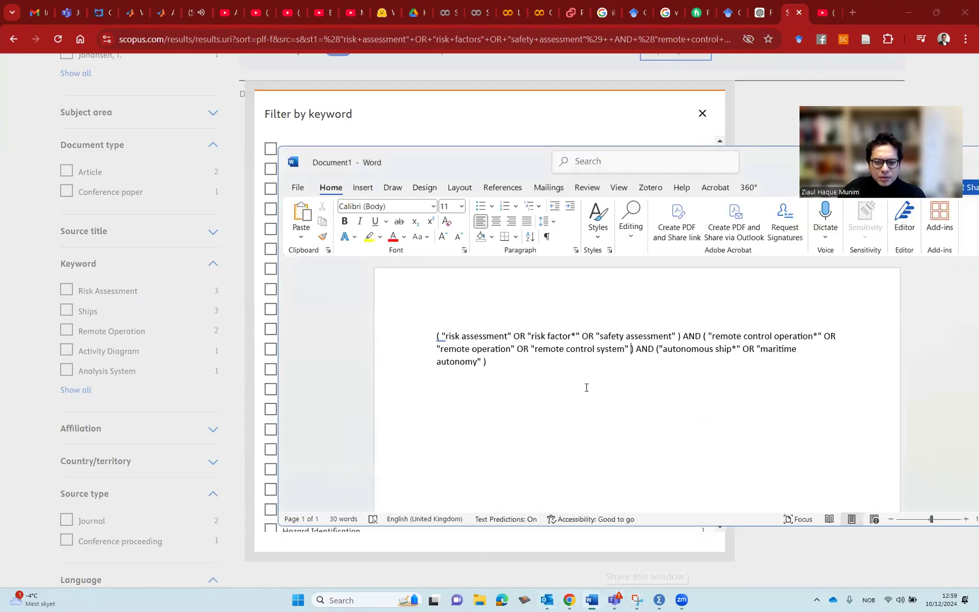
click(704, 336)
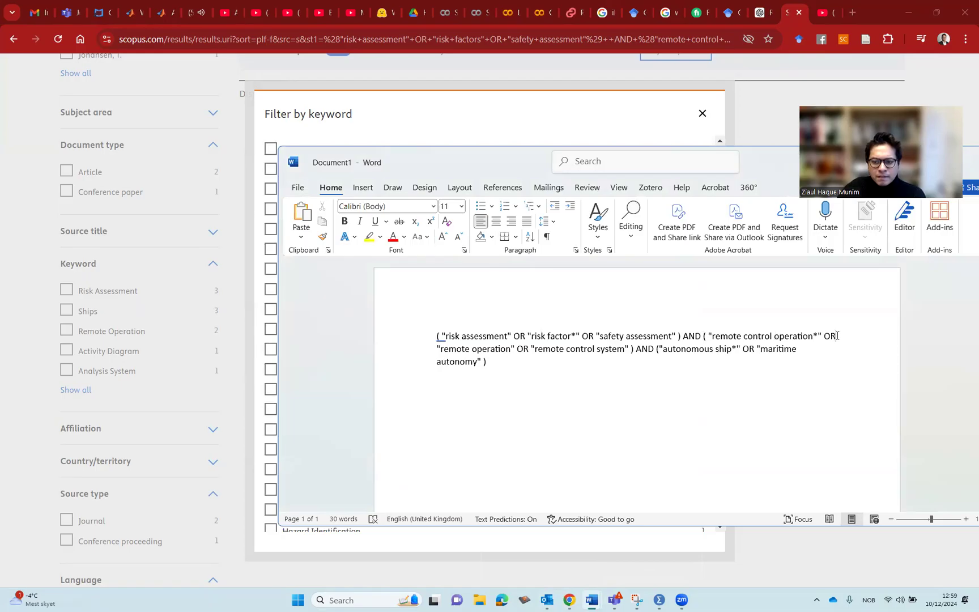
click(631, 350)
text(OR )
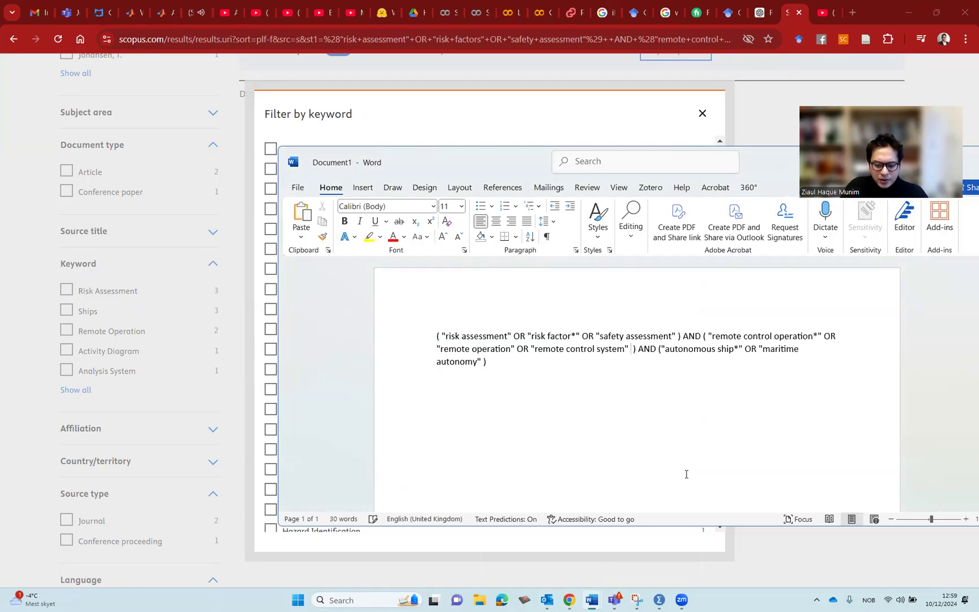
text("remote)
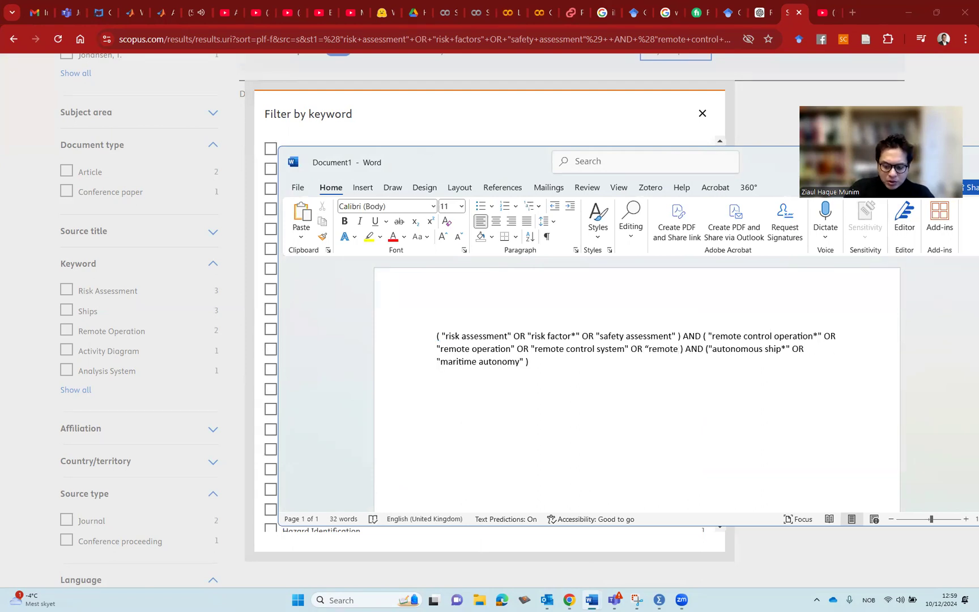
text( control )
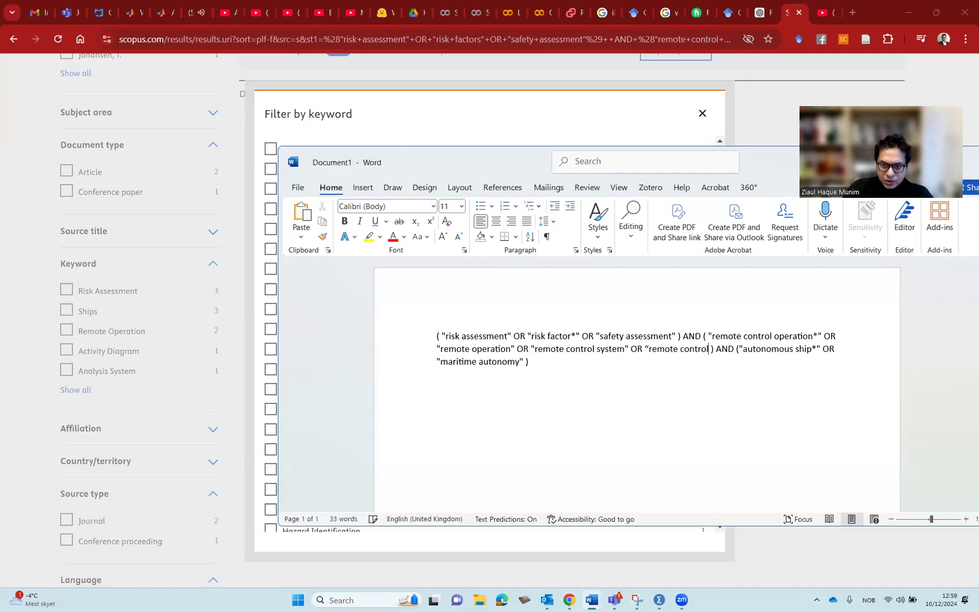
text(*")
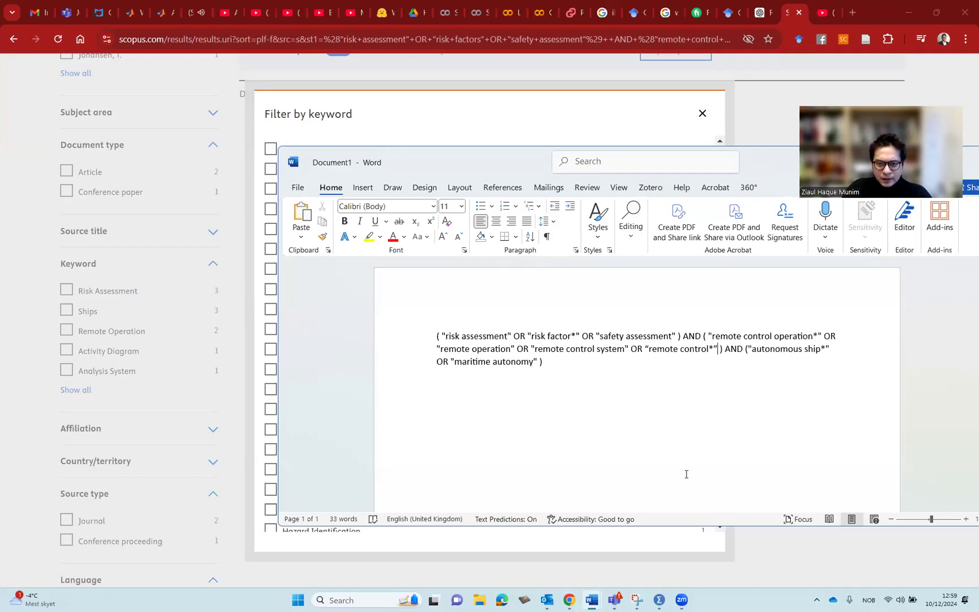
text( OR)
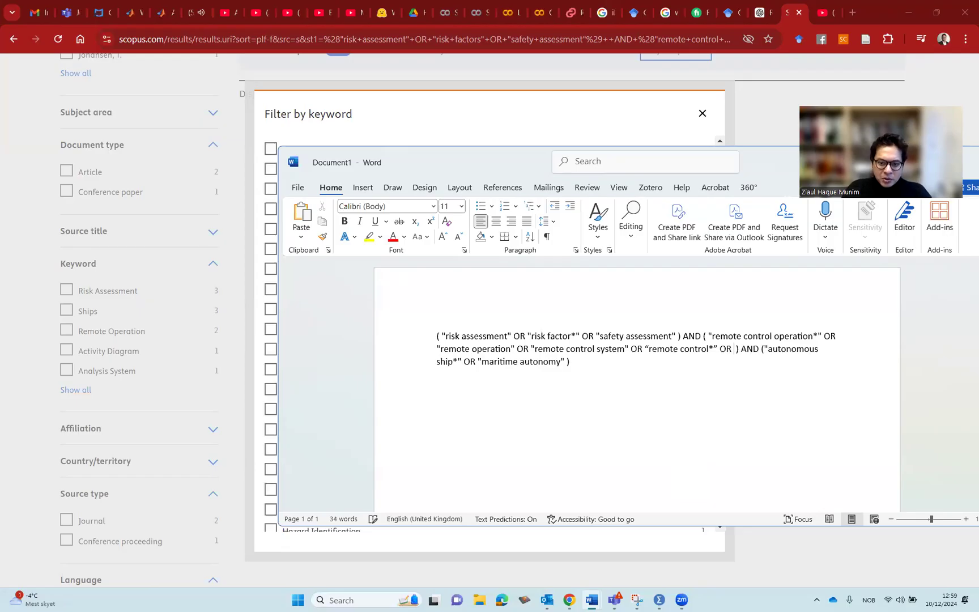
text( "shore)
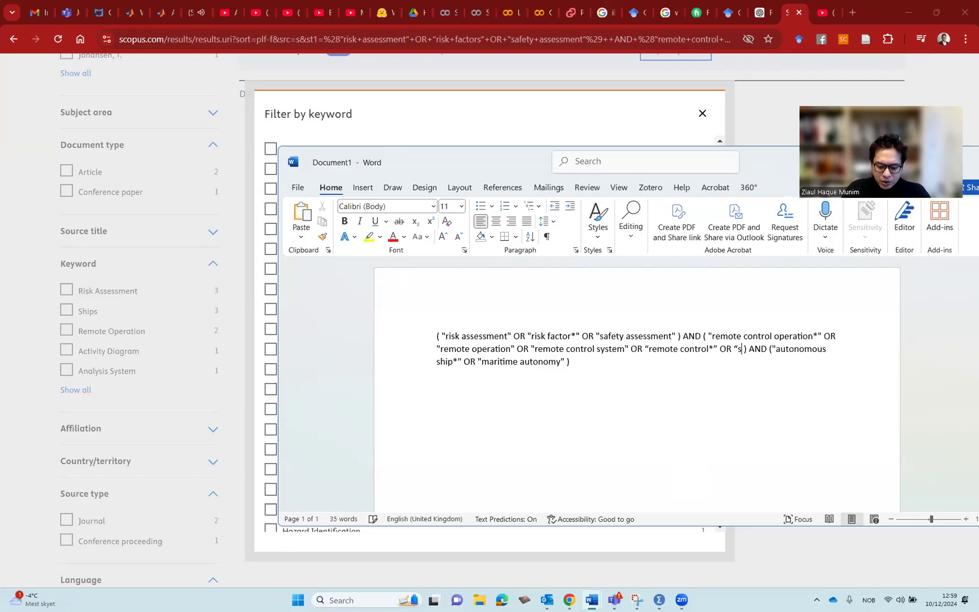
text( co)
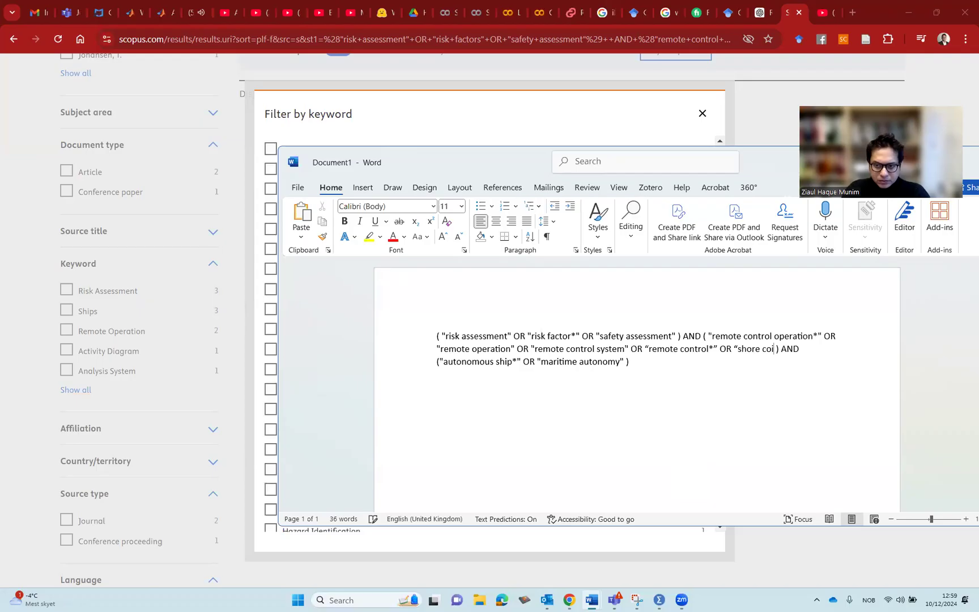
text(ntrol)
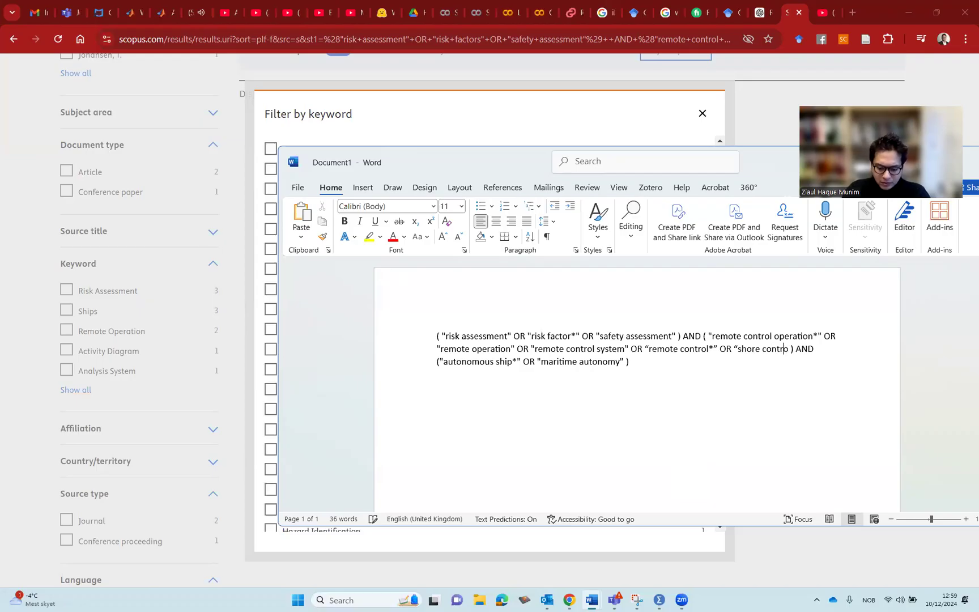
text(*)
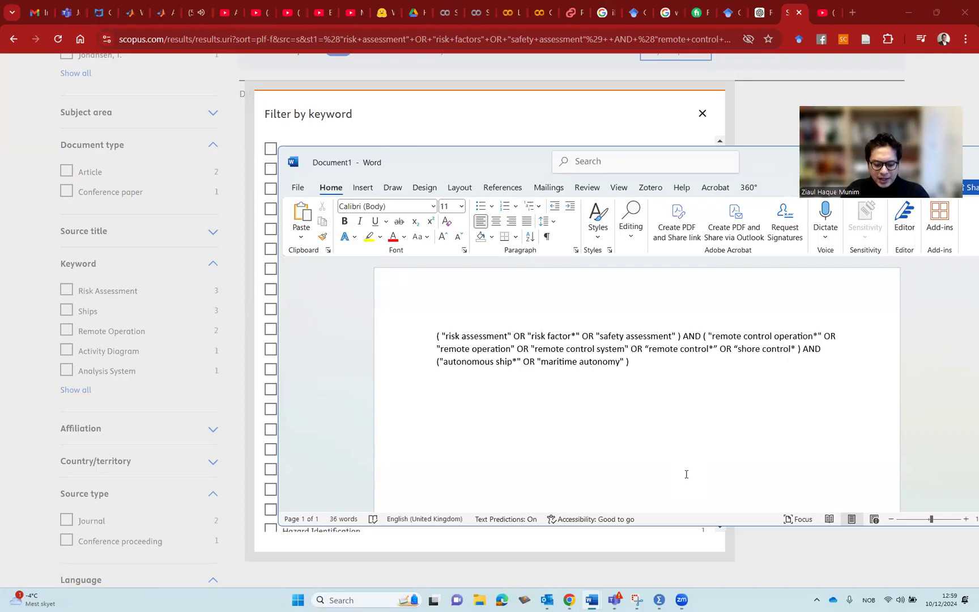
text(")
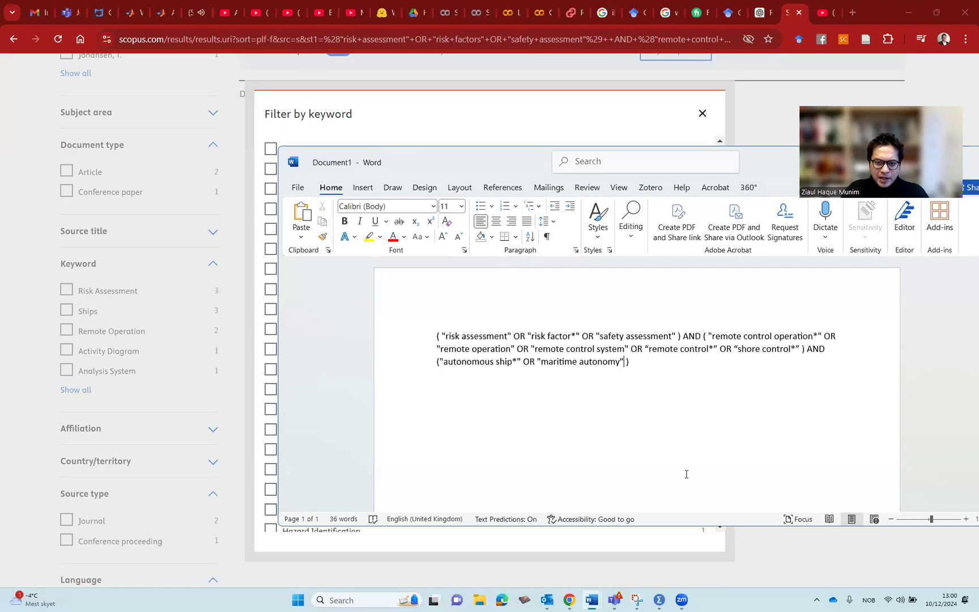
text(OR )
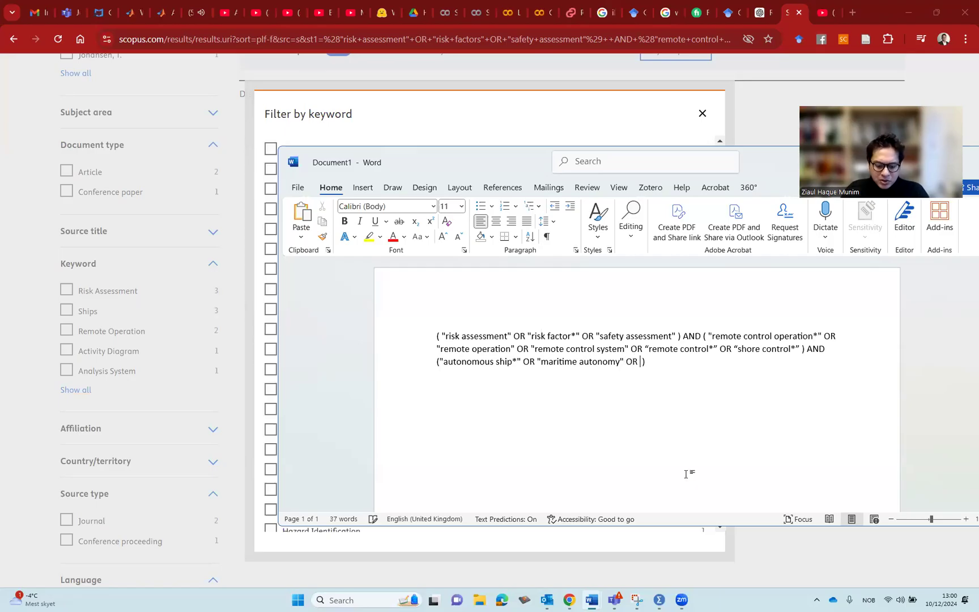
text("un)
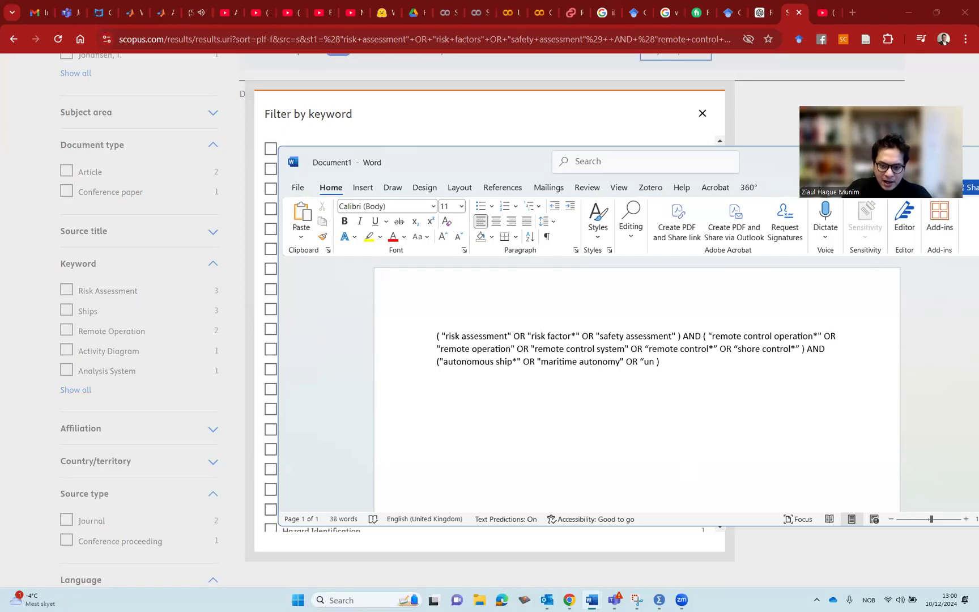
text(manned)
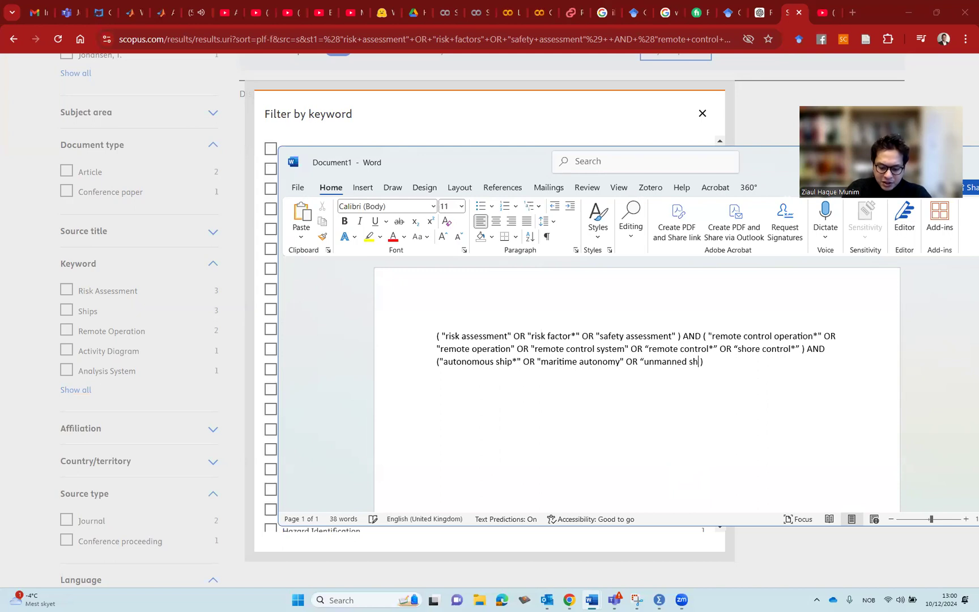
text( ship" OR)
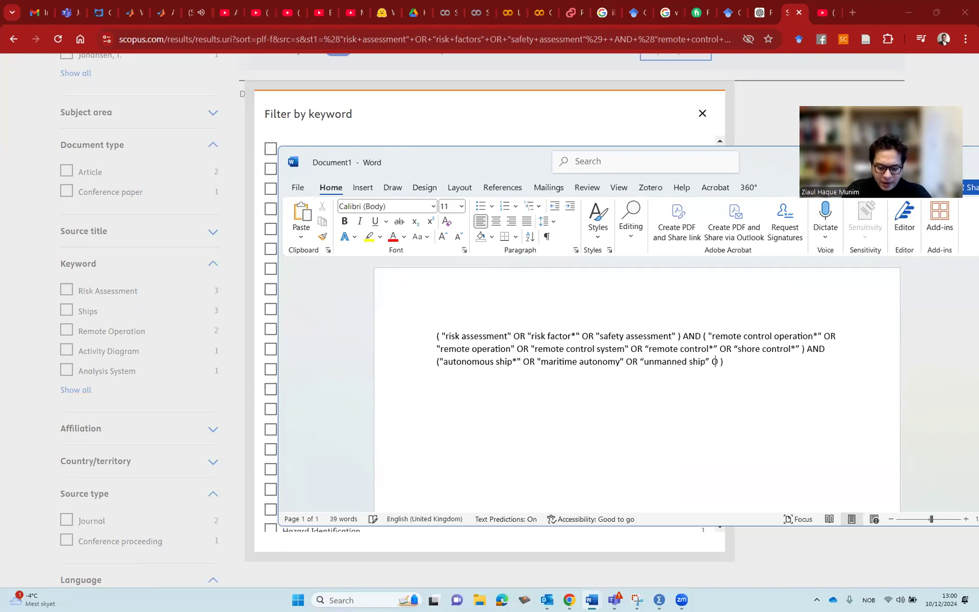
text( "u)
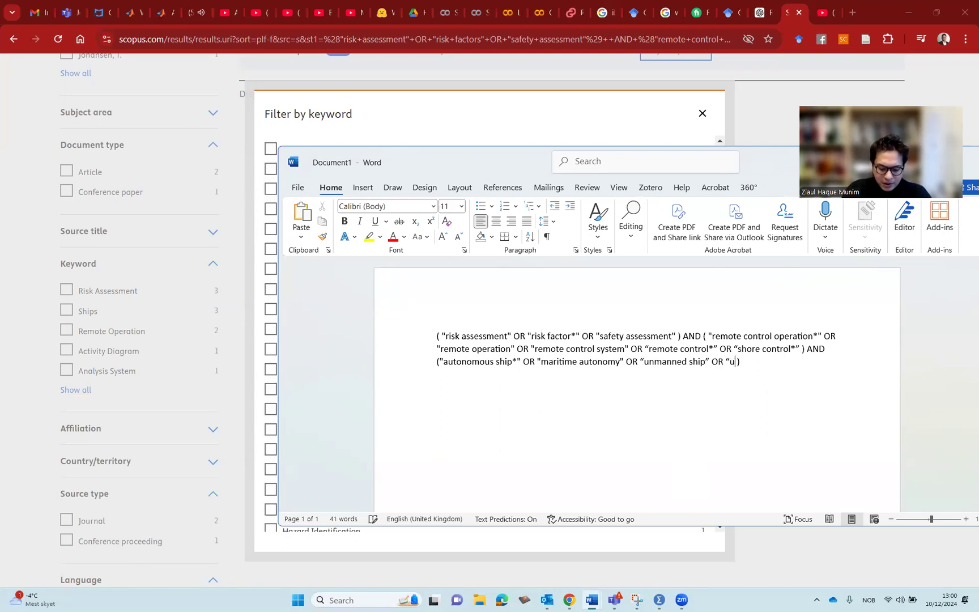
text(nmanned )
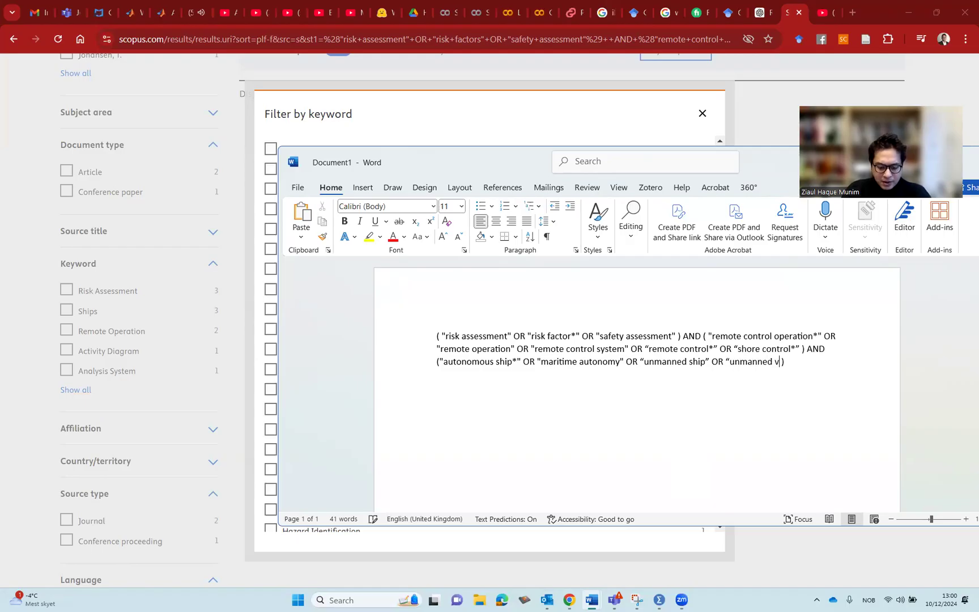
text(vessel" )
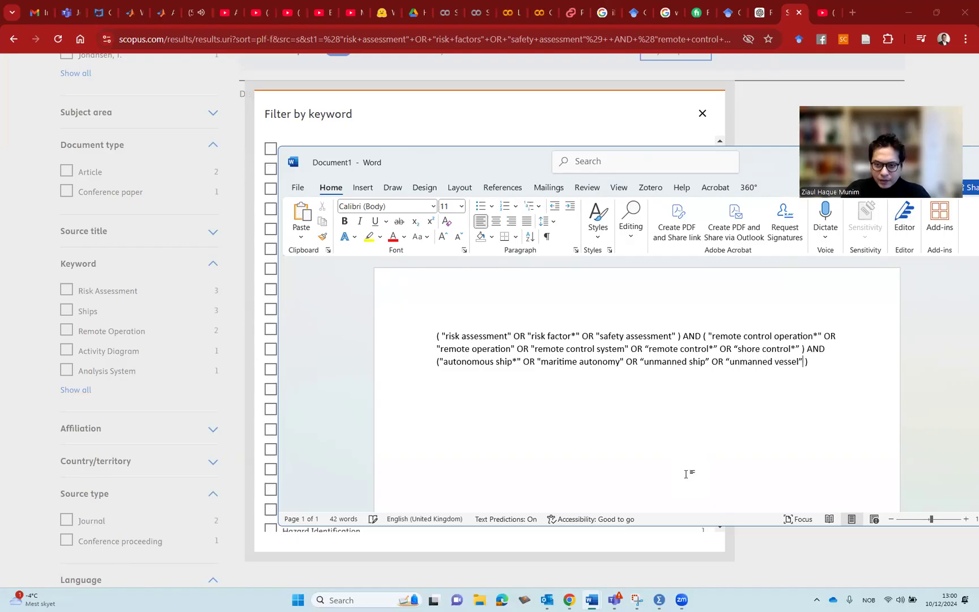
text(OR )
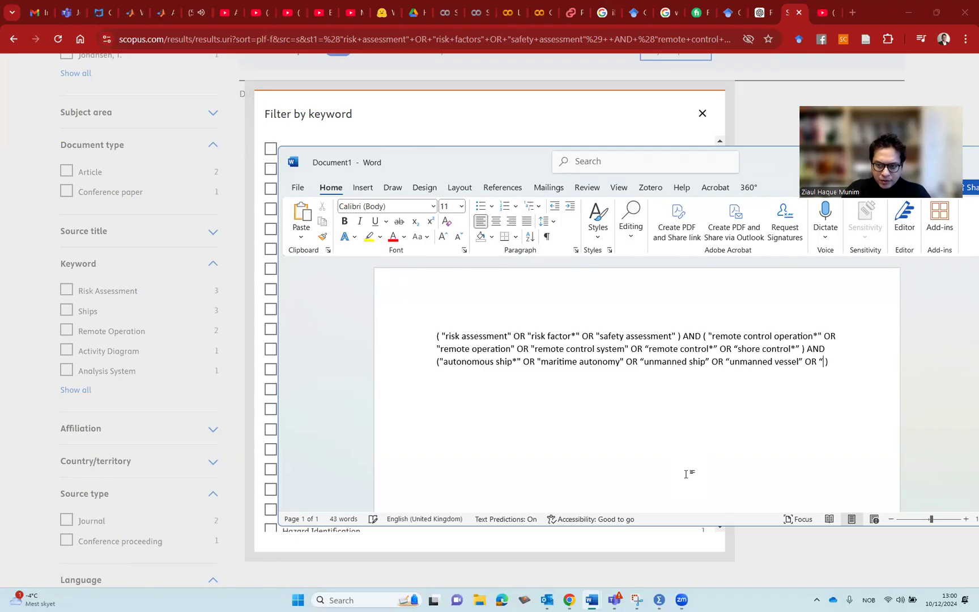
text(“crew )
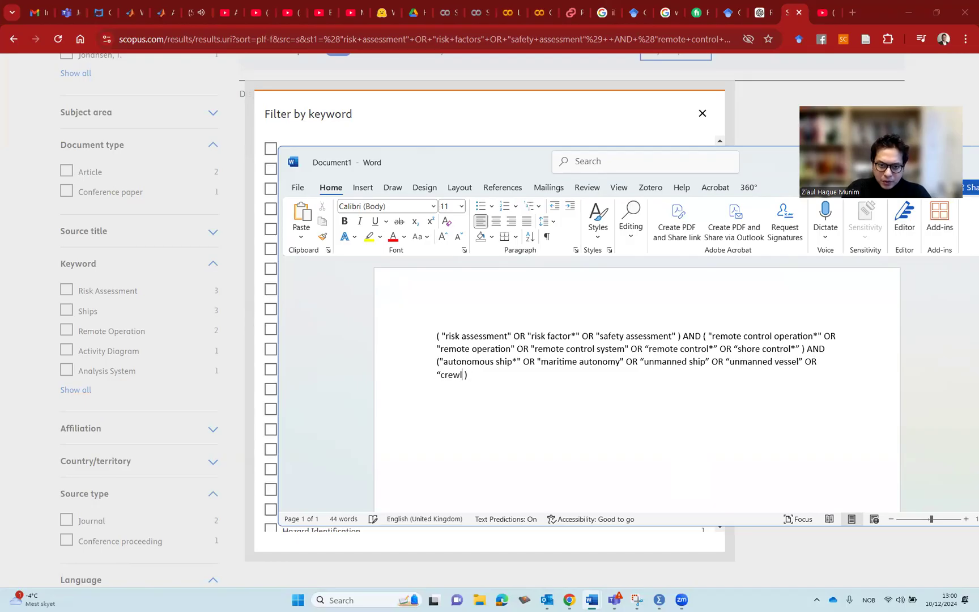
text(less sh)
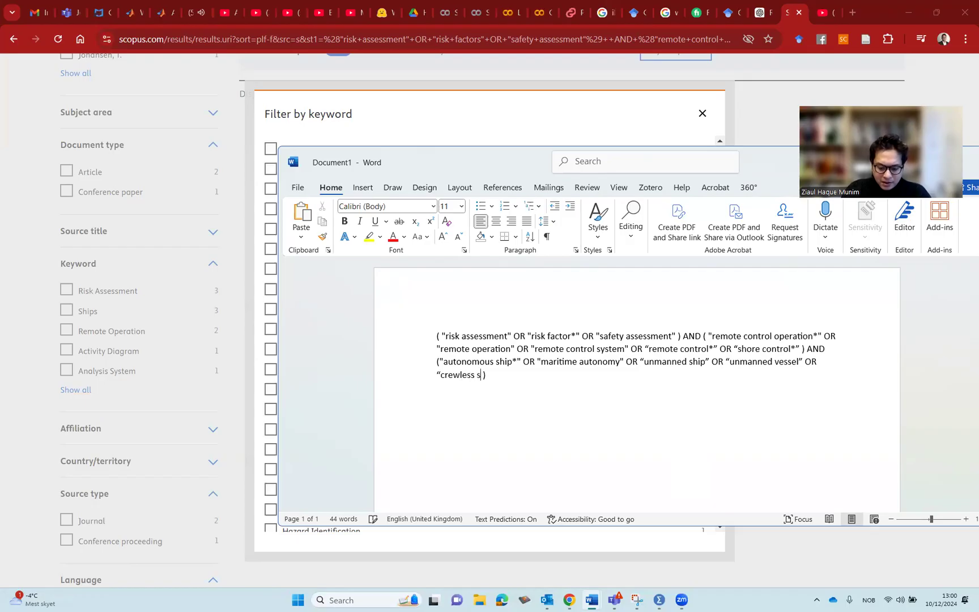
text(ip”)
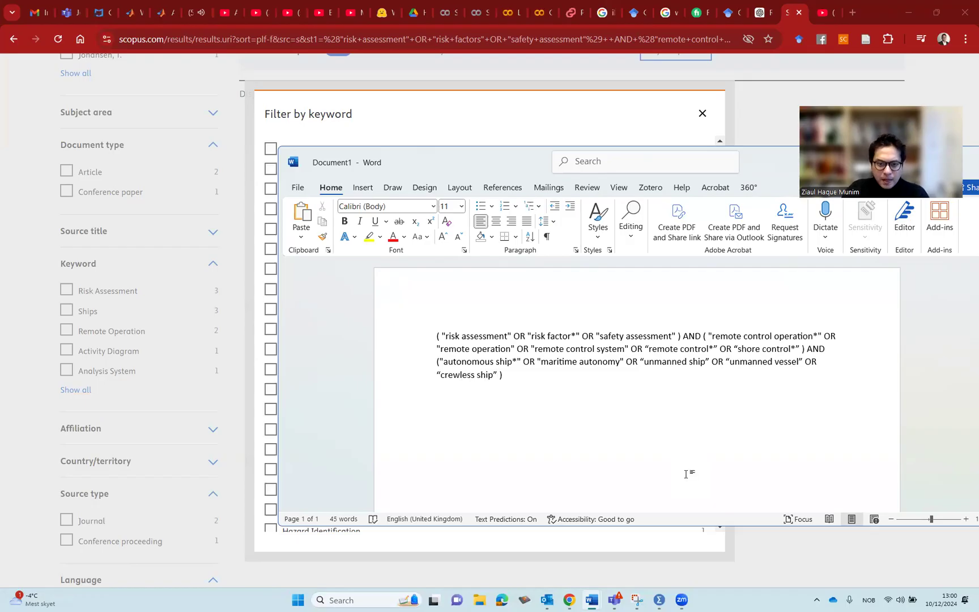
key(ctrl+a)
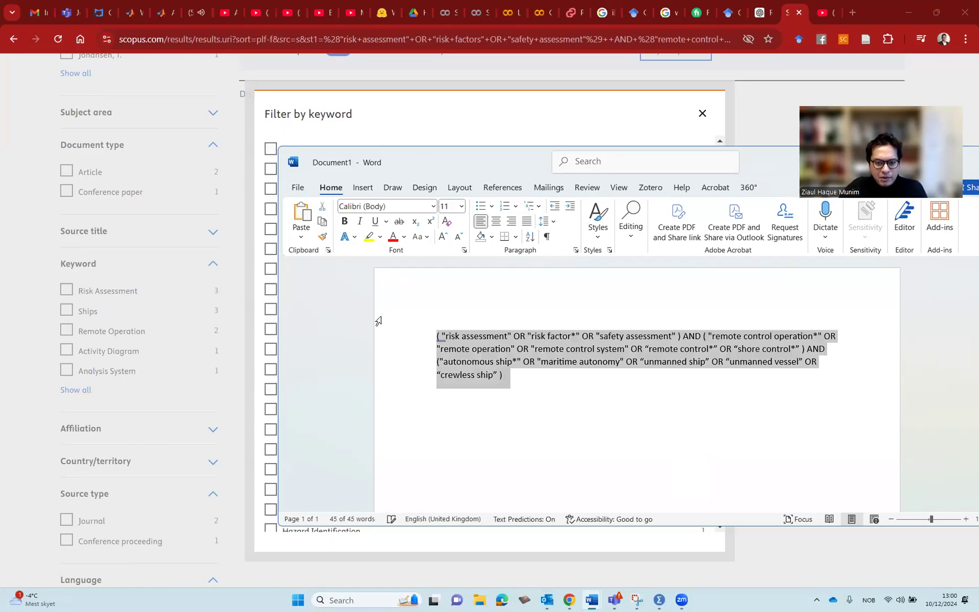
Step: Replace the Scopus search query with the refined Boolean string from Word and run it
key(alt+Tab)
key(Escape)
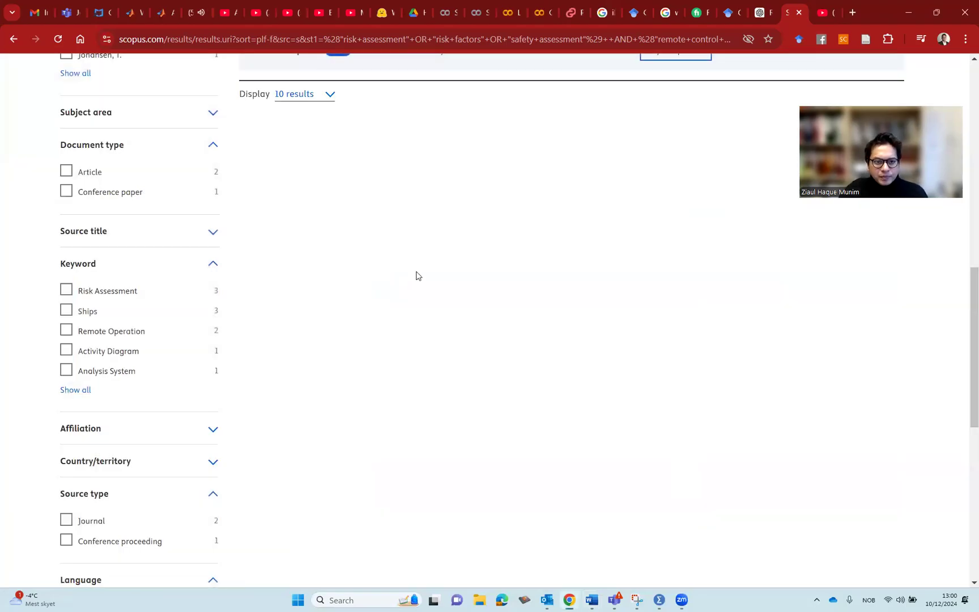
scroll(416, 272, up, 10)
scroll(418, 270, up, 3)
click(632, 238)
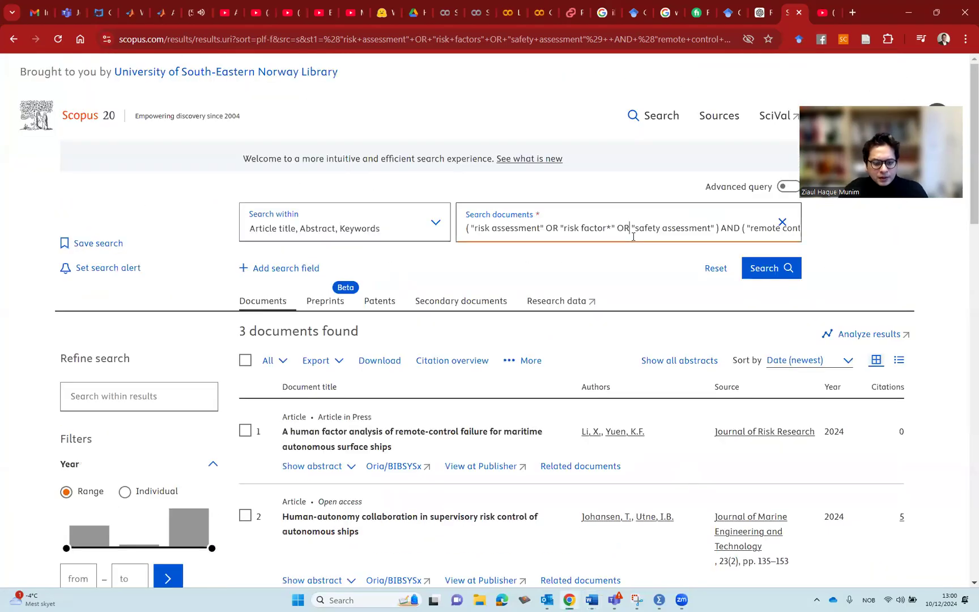
key(ctrl+a)
key(ctrl+v)
click(779, 267)
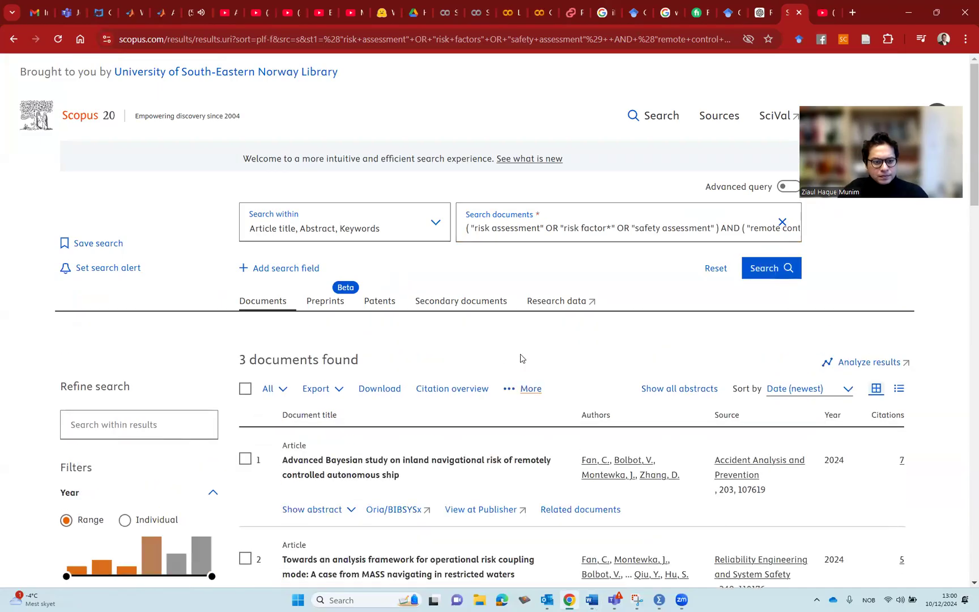
Step: Check the new result count of 19 documents: 13 articles and 6 conference papers
scroll(453, 349, down, 3)
scroll(452, 335, up, 3)
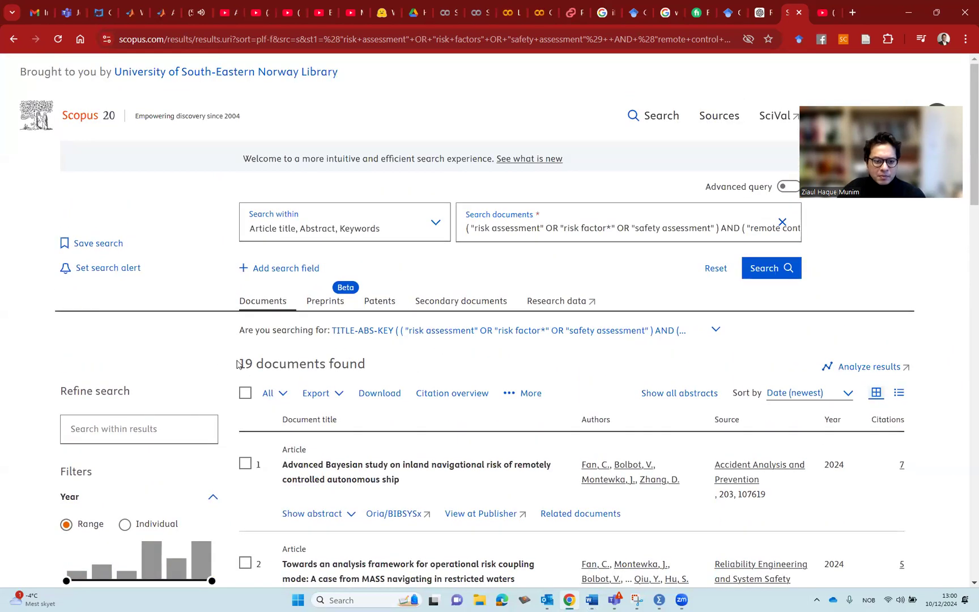
drag(230, 363, 430, 365)
click(334, 364)
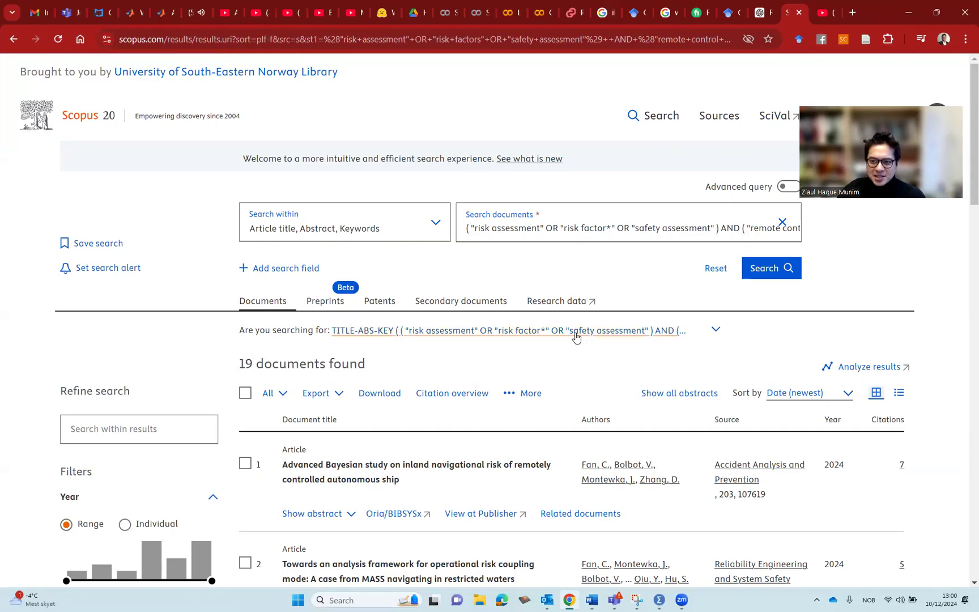
drag(234, 366, 428, 371)
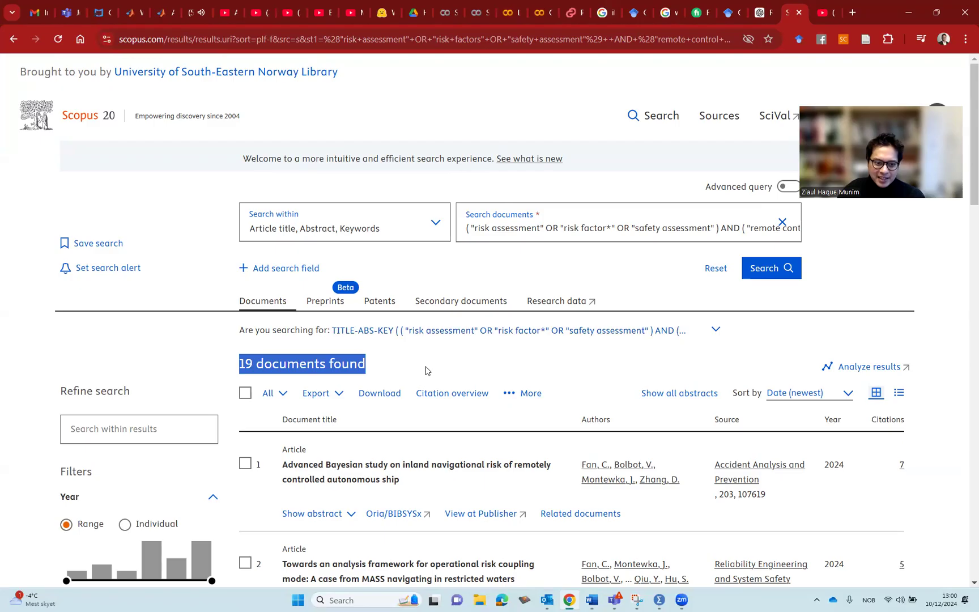
scroll(396, 376, down, 5)
Step: Limit the 19 results to the Article document type
scroll(229, 400, down, 5)
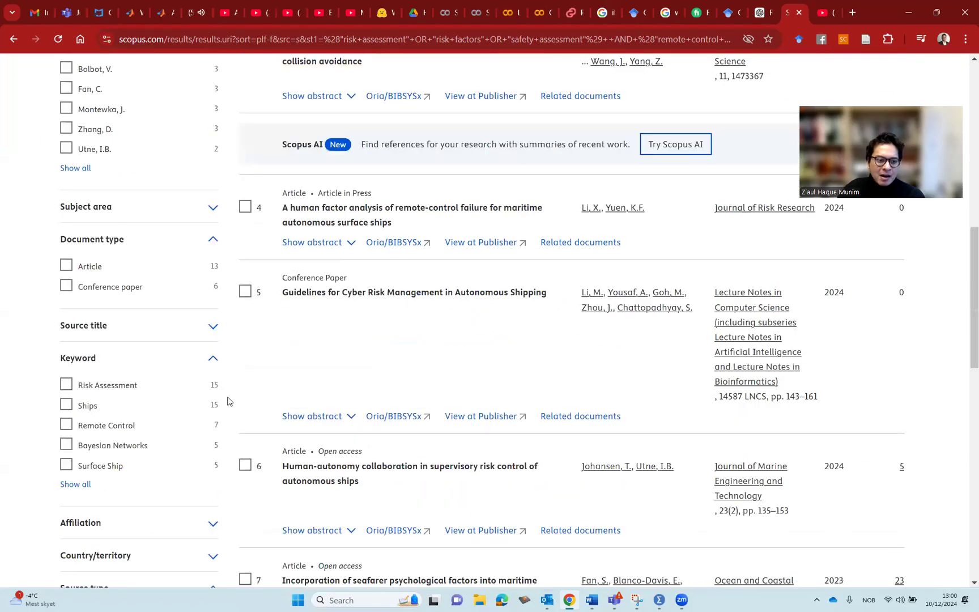
click(66, 385)
click(66, 385)
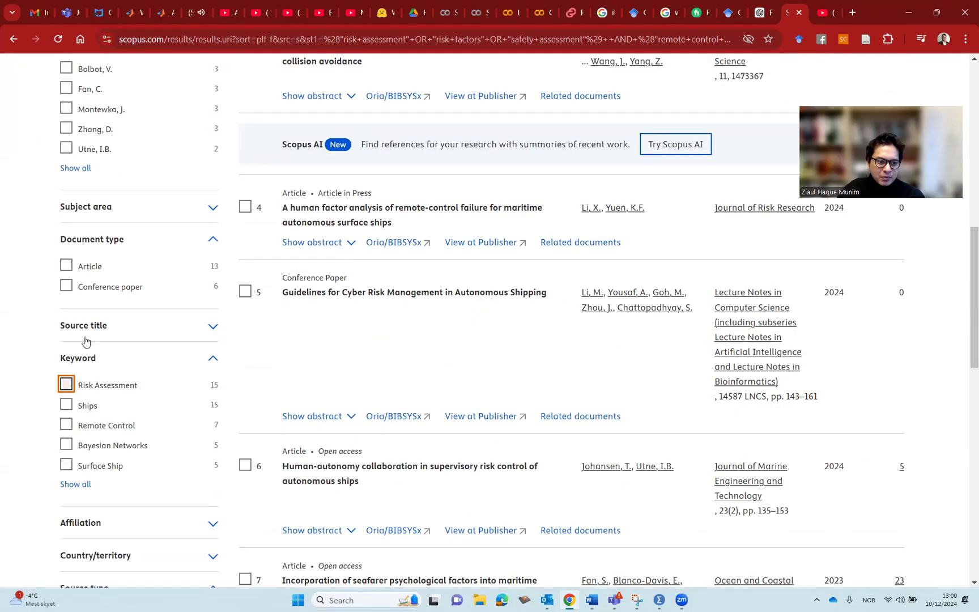
click(66, 265)
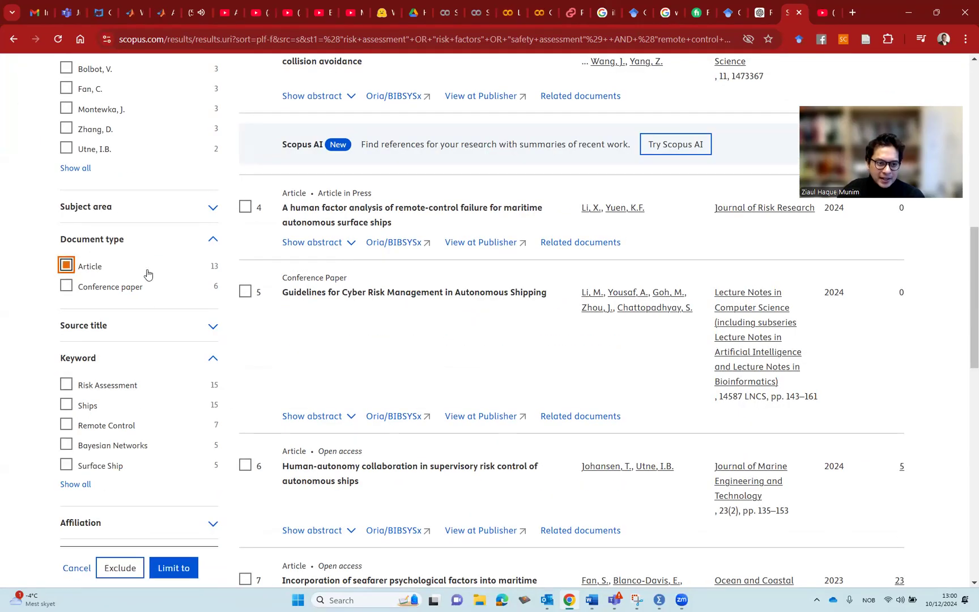
click(174, 567)
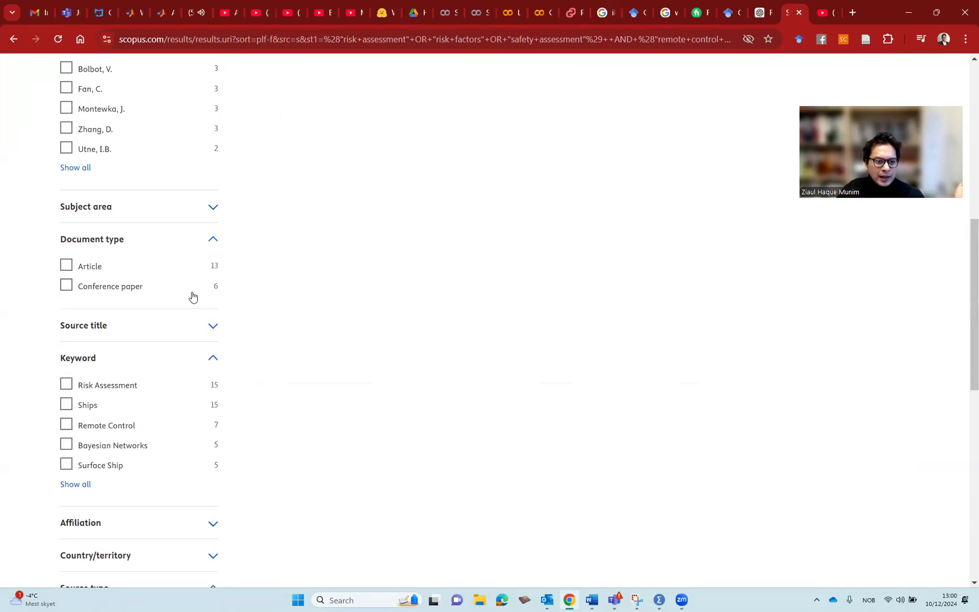
Step: Limit the results to Journal source types
scroll(192, 296, down, 5)
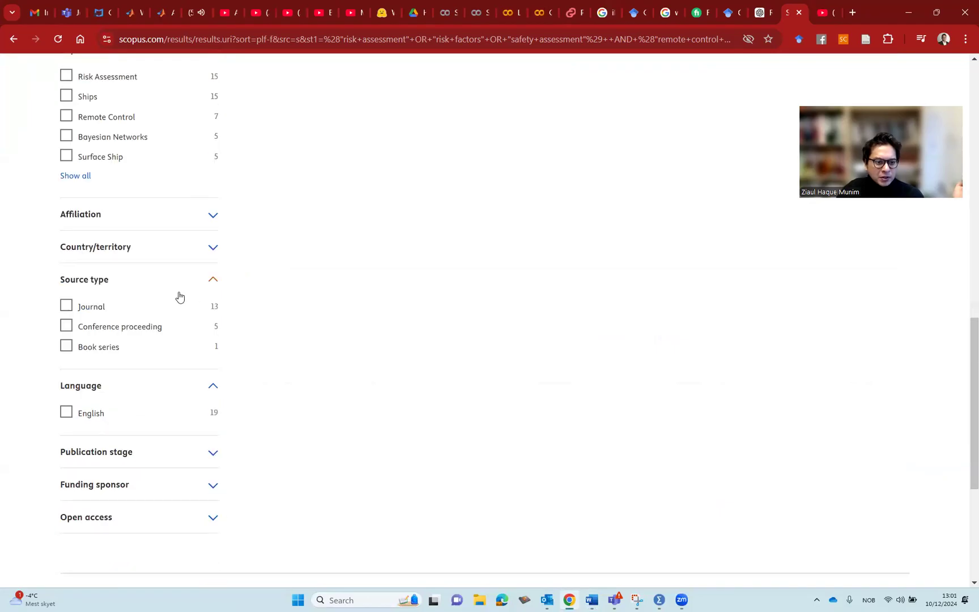
click(67, 305)
click(175, 553)
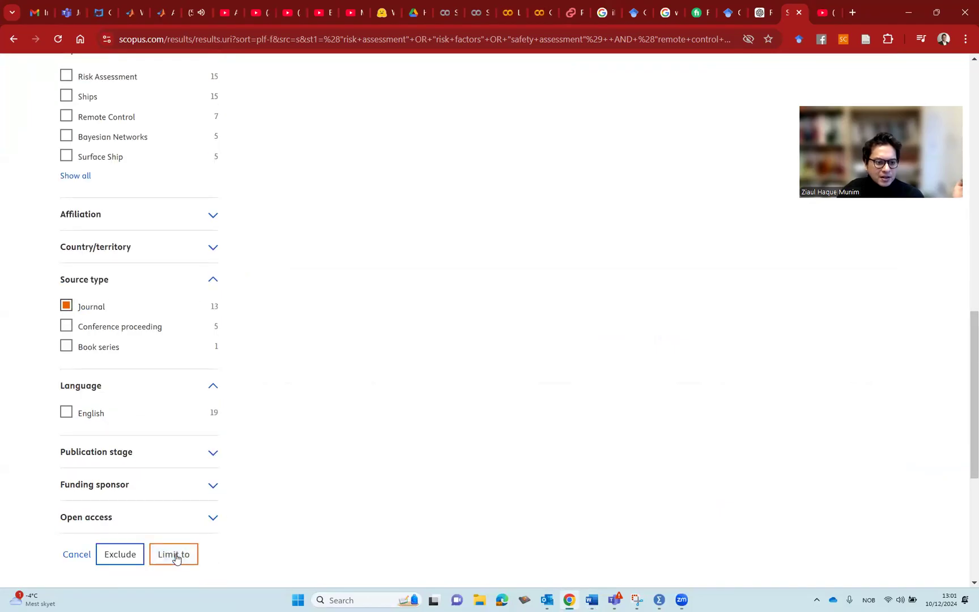
scroll(140, 338, down, 13)
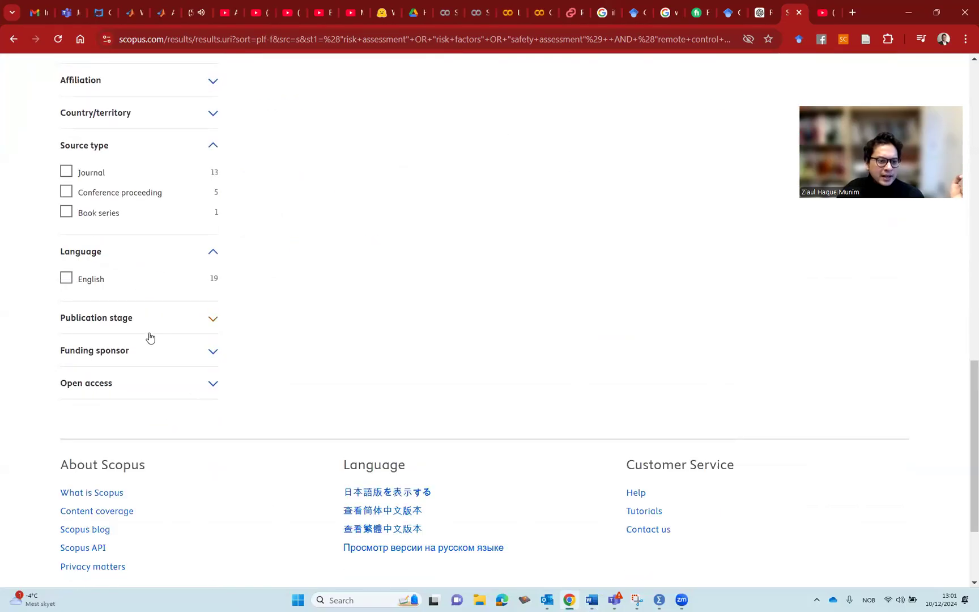
scroll(150, 338, up, 7)
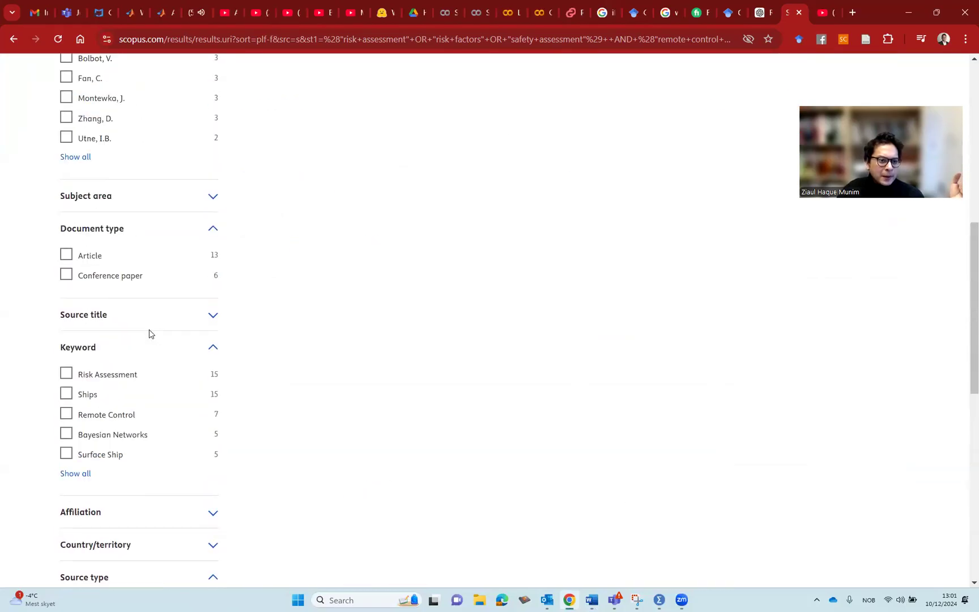
scroll(150, 335, up, 5)
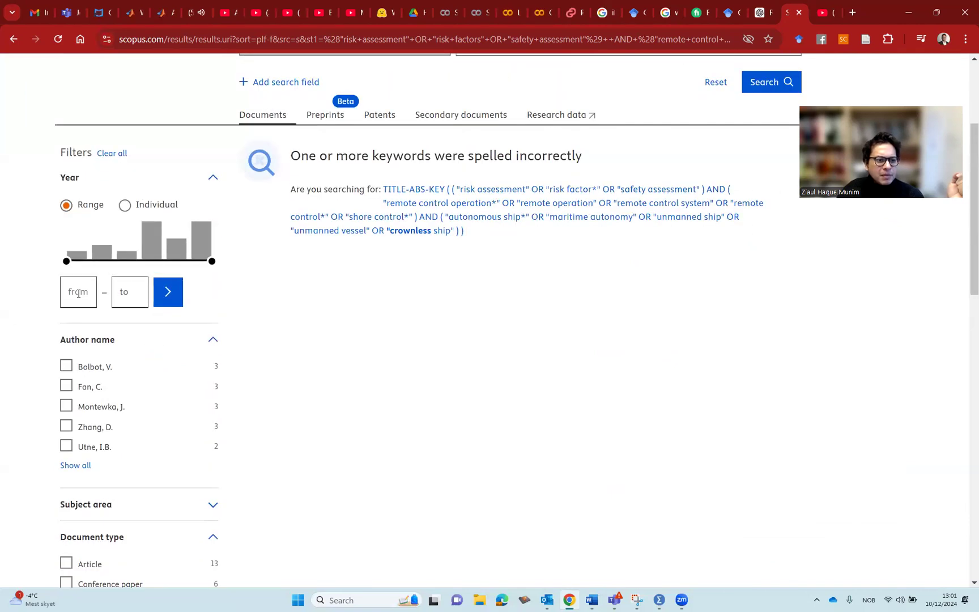
click(79, 292)
text(2020)
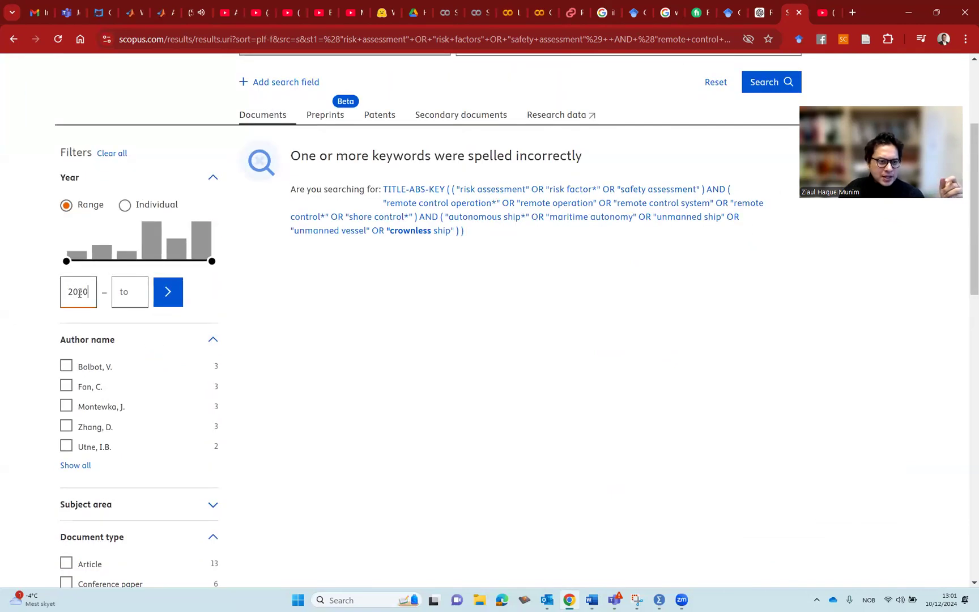
key(Tab)
text(2024)
click(168, 293)
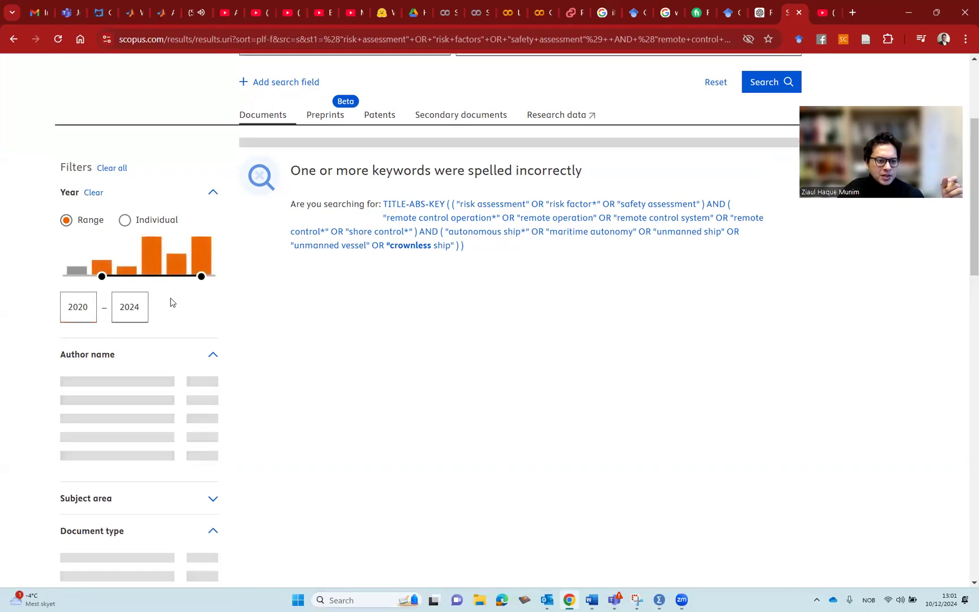
scroll(585, 388, up, 3)
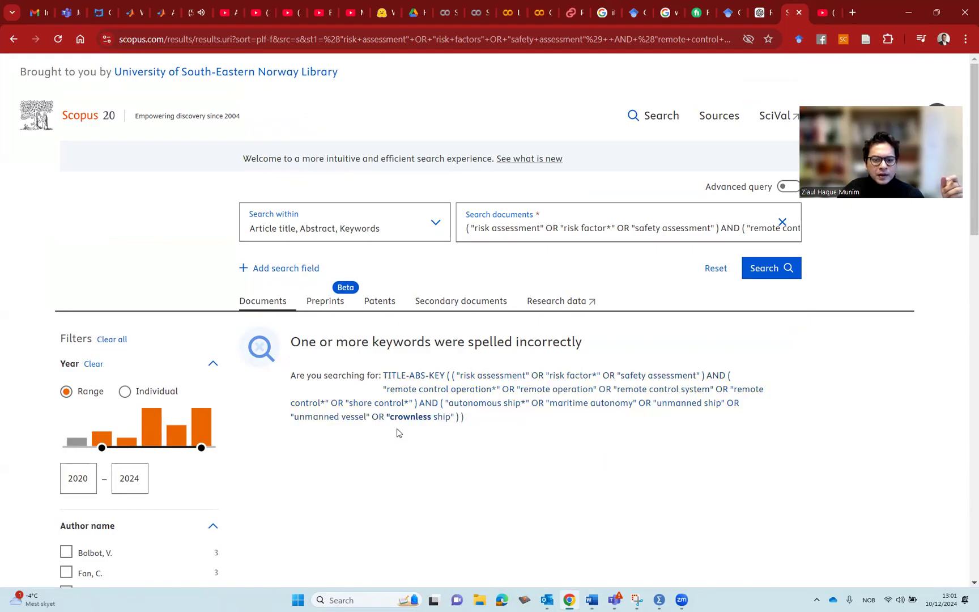
click(765, 230)
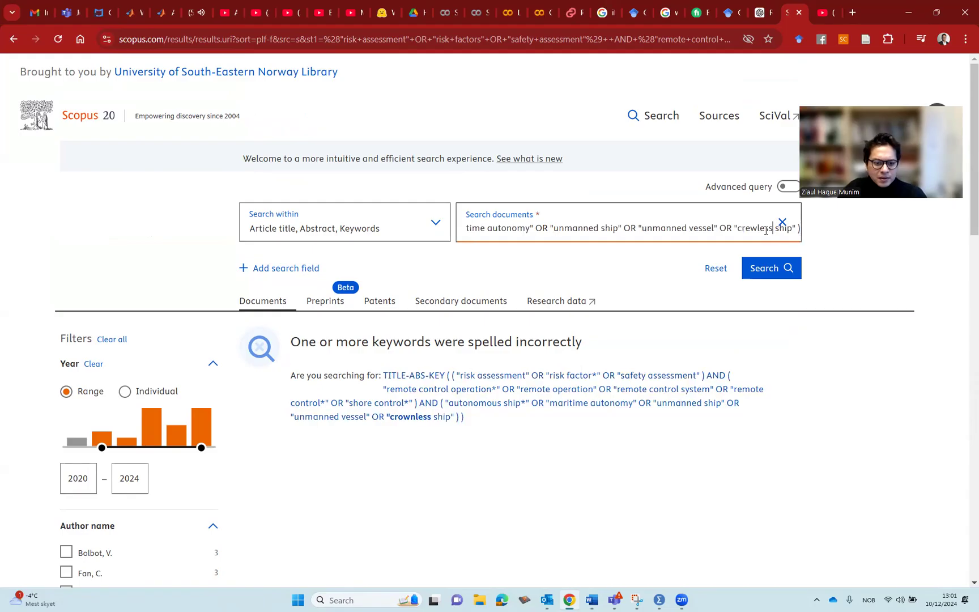
click(777, 269)
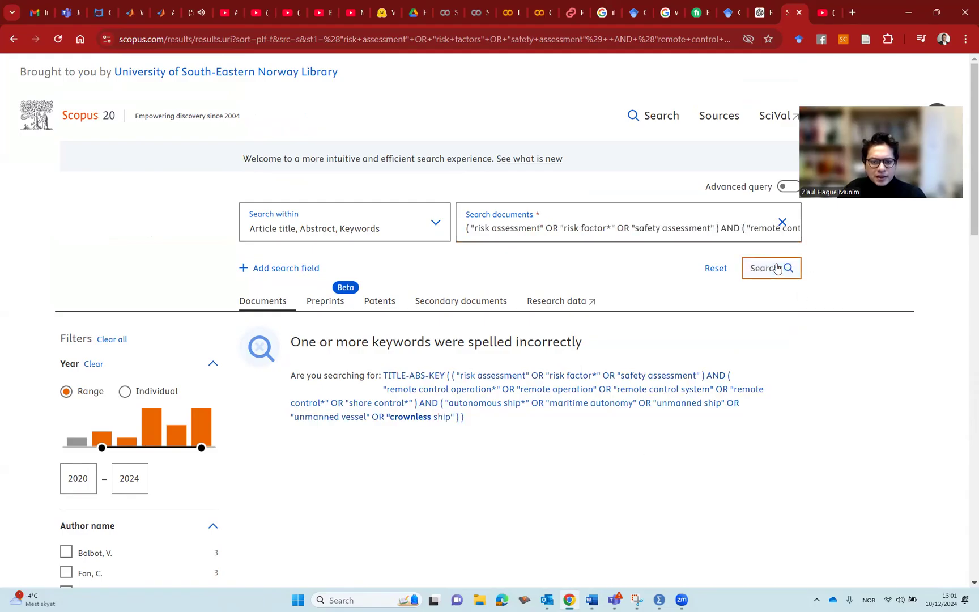
scroll(363, 409, down, 1)
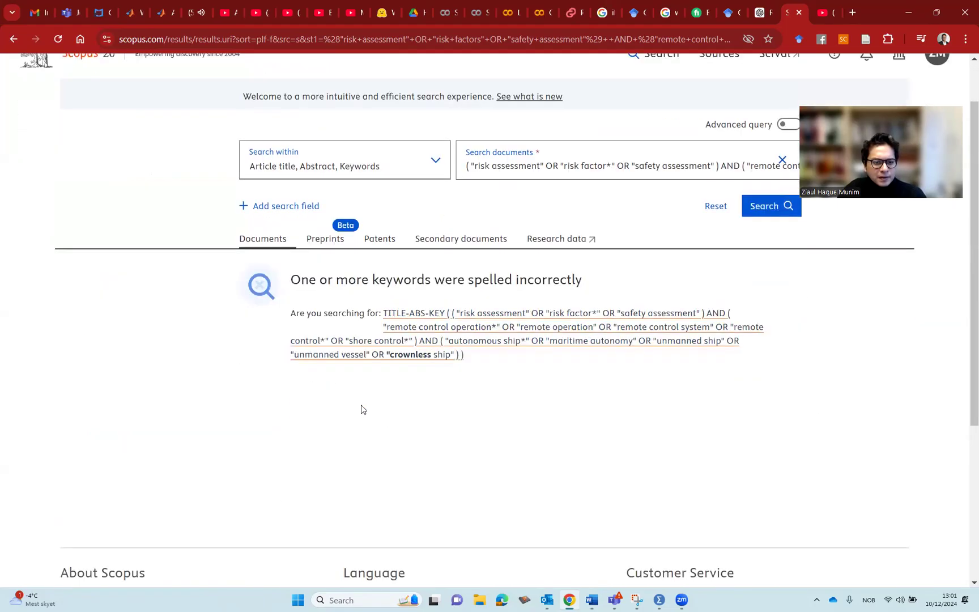
scroll(363, 409, down, 1)
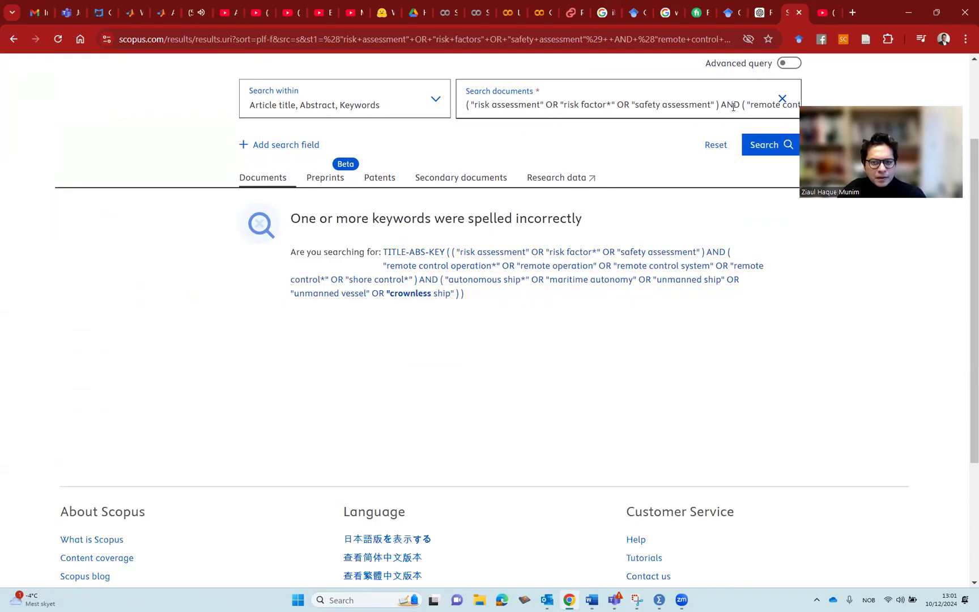
click(759, 104)
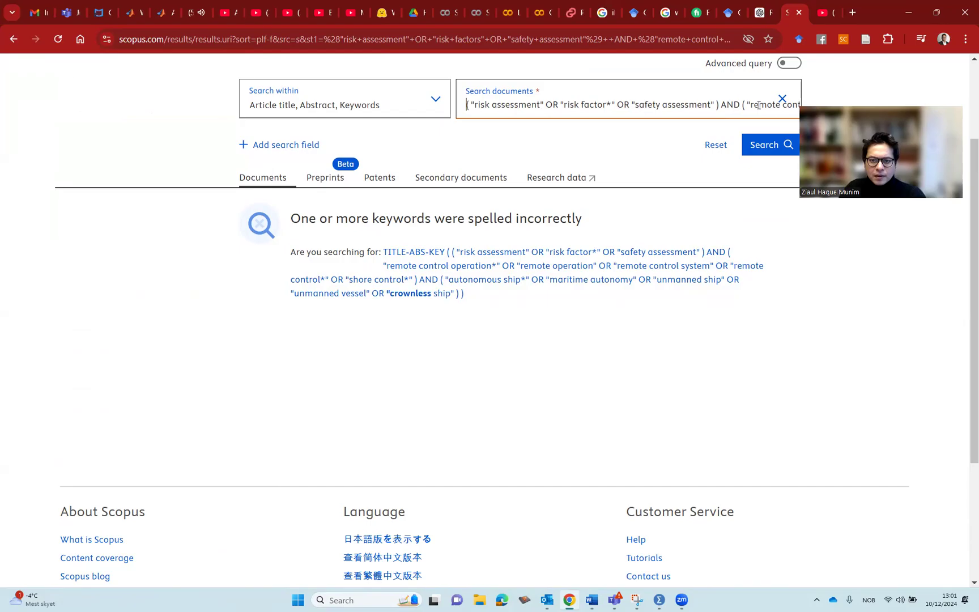
key(End)
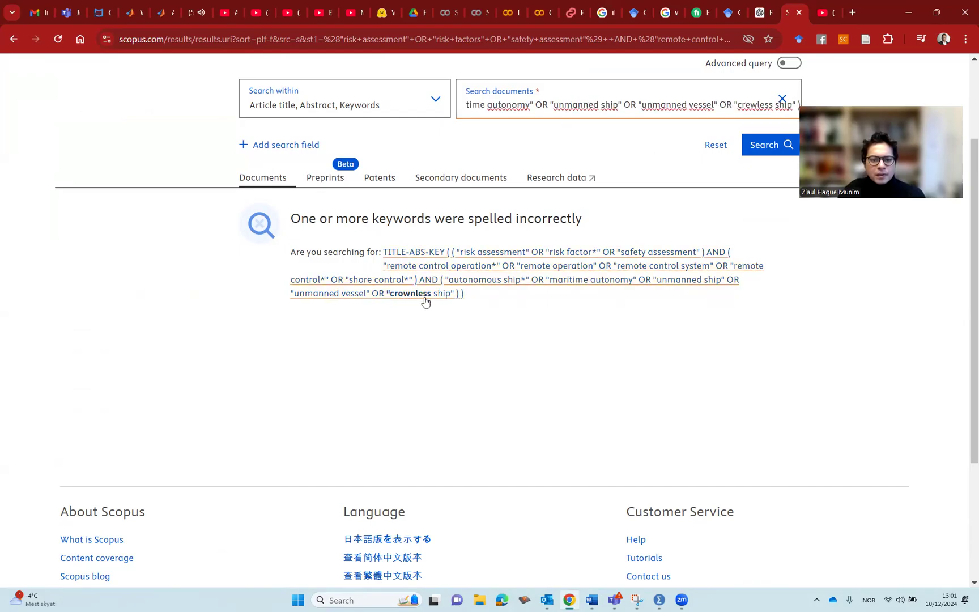
key(Home)
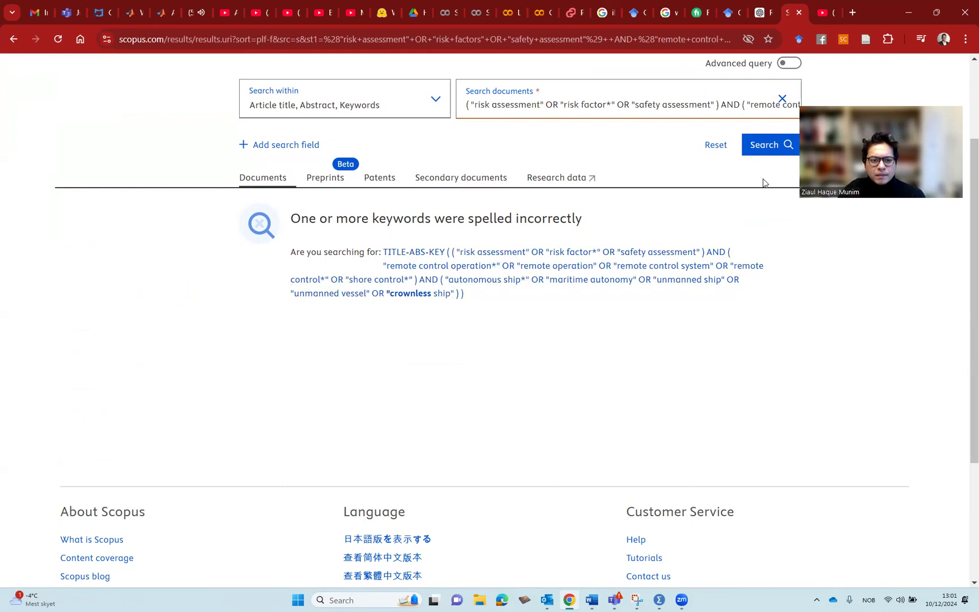
scroll(334, 430, up, 3)
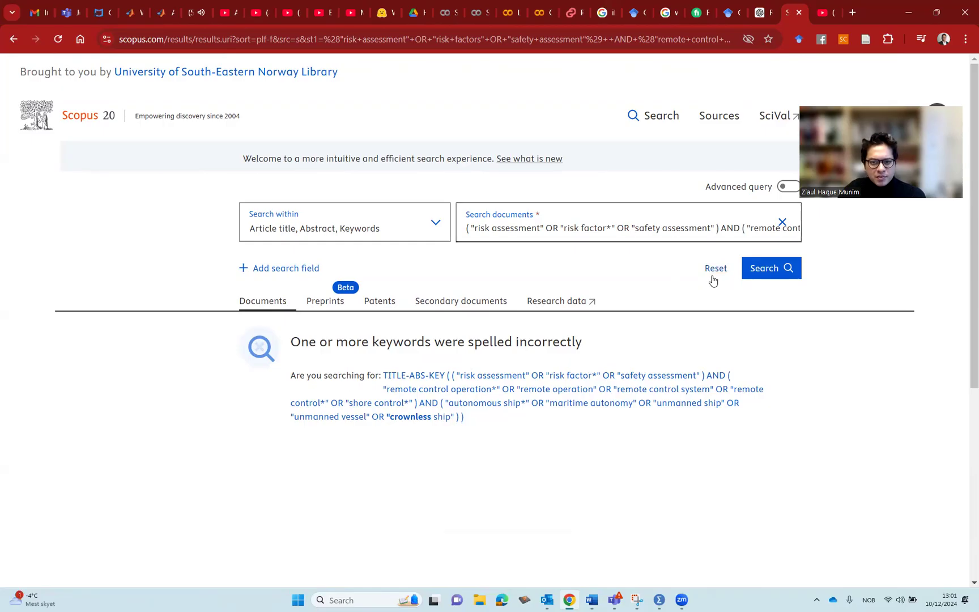
Step: Rerun the current Scopus search query
click(761, 268)
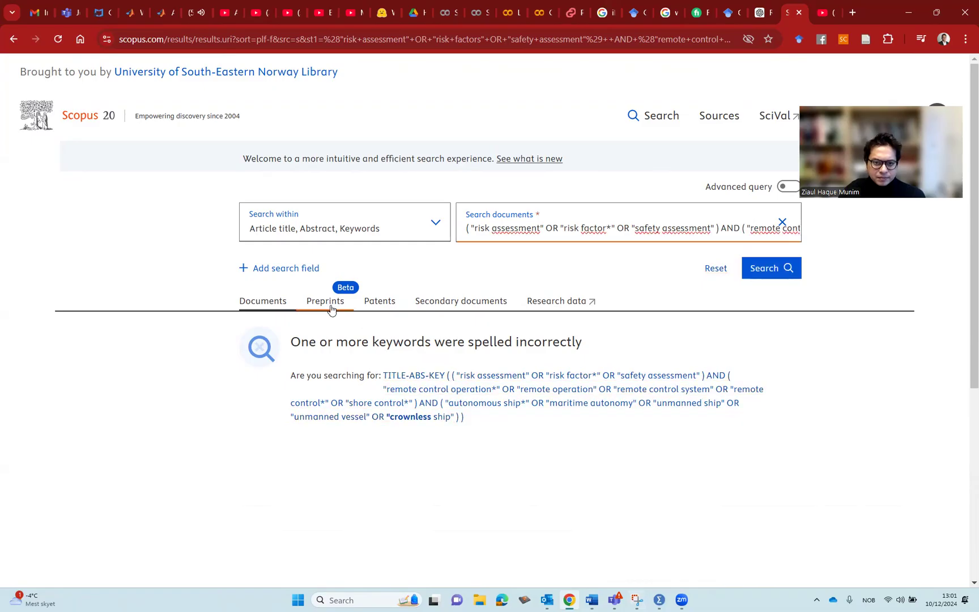
click(746, 238)
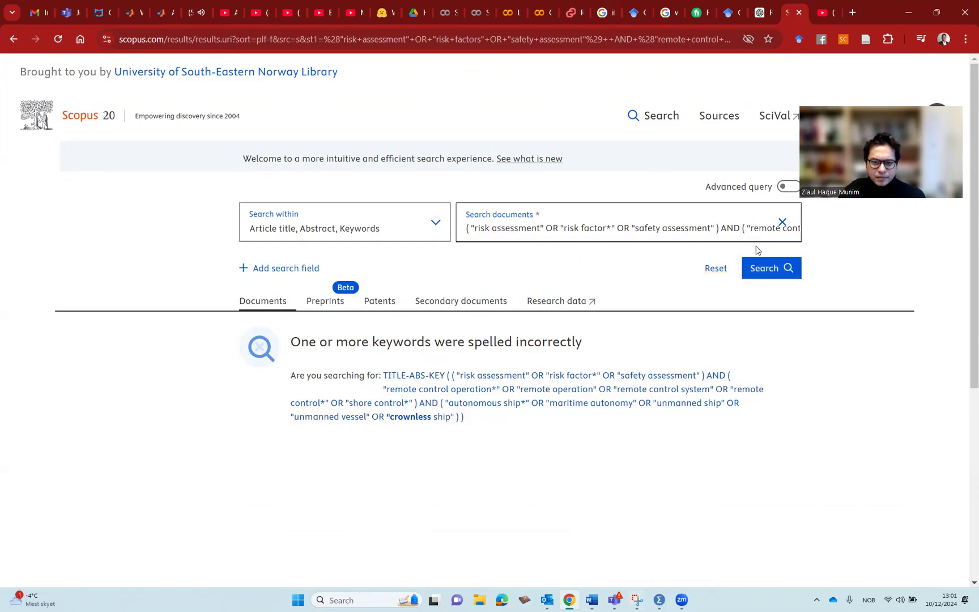
click(759, 270)
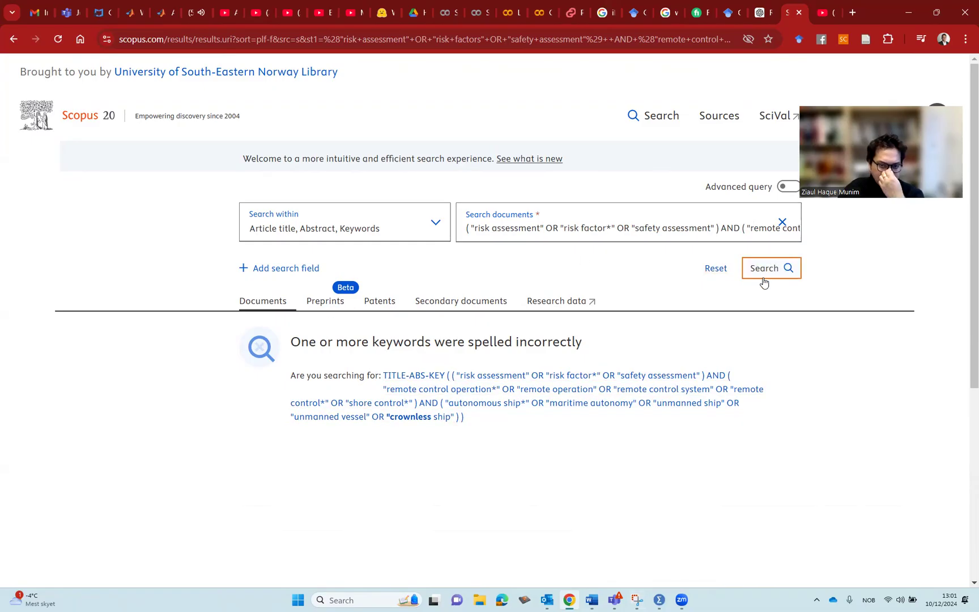
Step: Copy the whole Boolean query paragraph from Word and return to the Scopus home search page
click(591, 600)
click(643, 565)
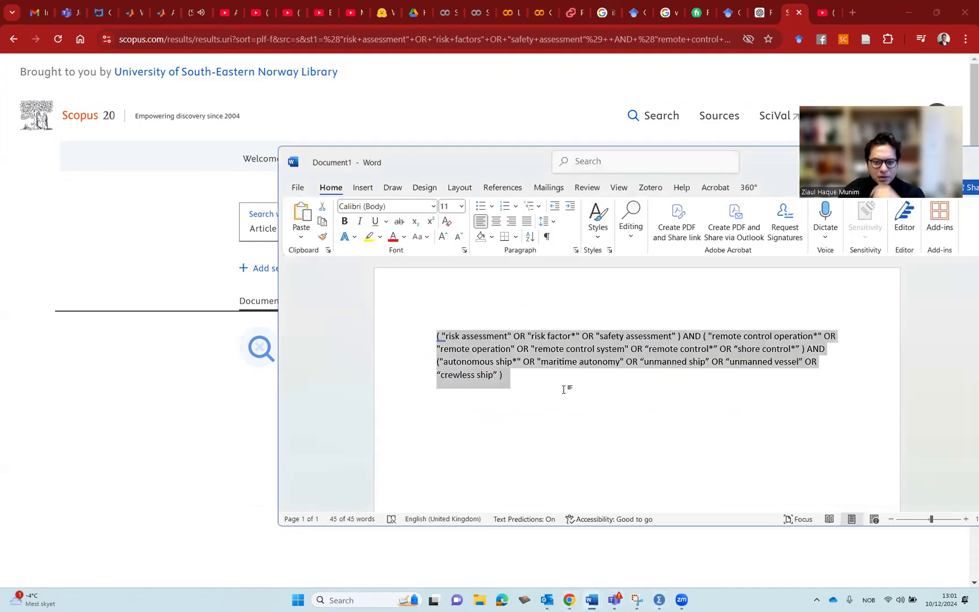
click(511, 373)
drag(511, 372, 411, 328)
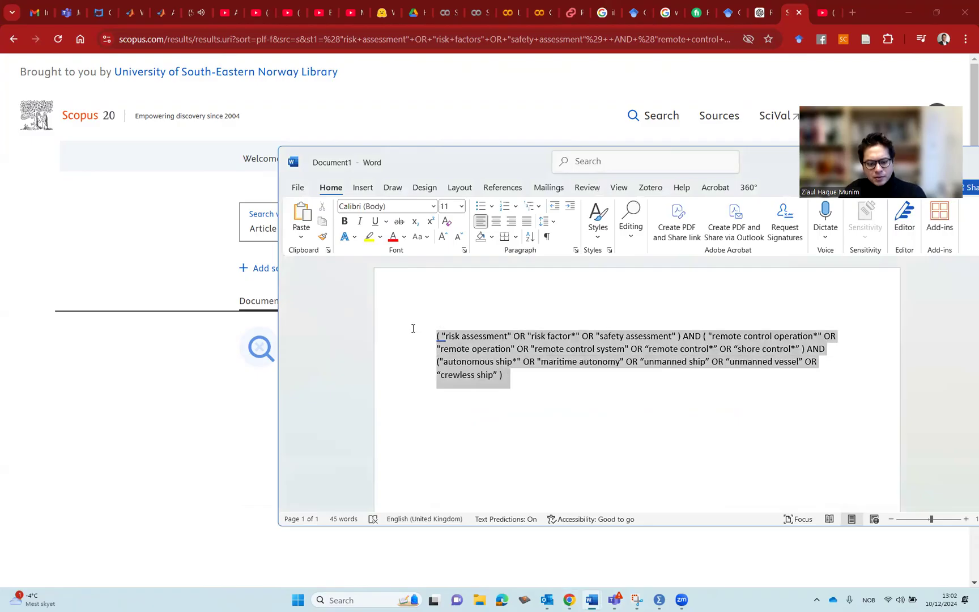
click(159, 251)
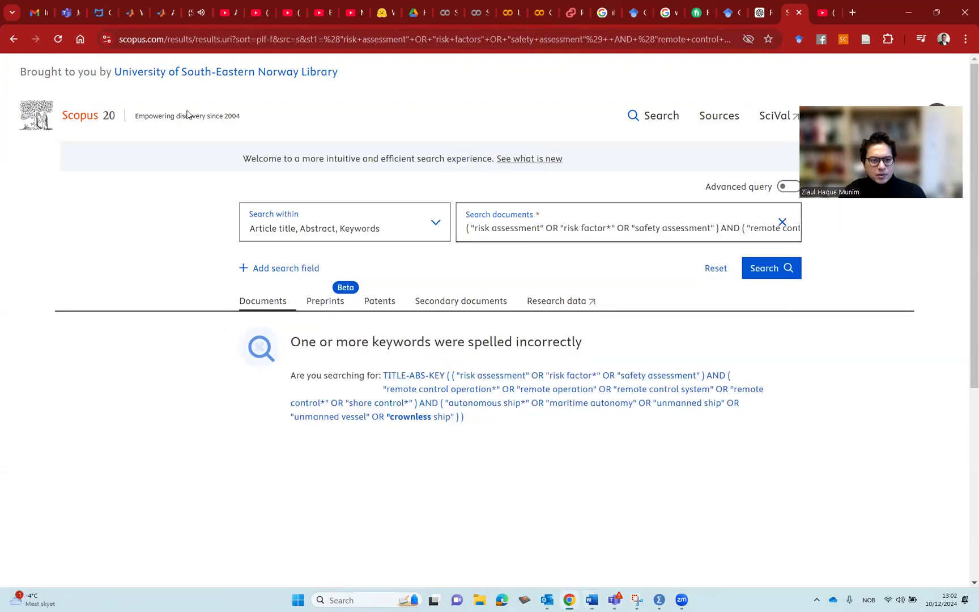
click(103, 116)
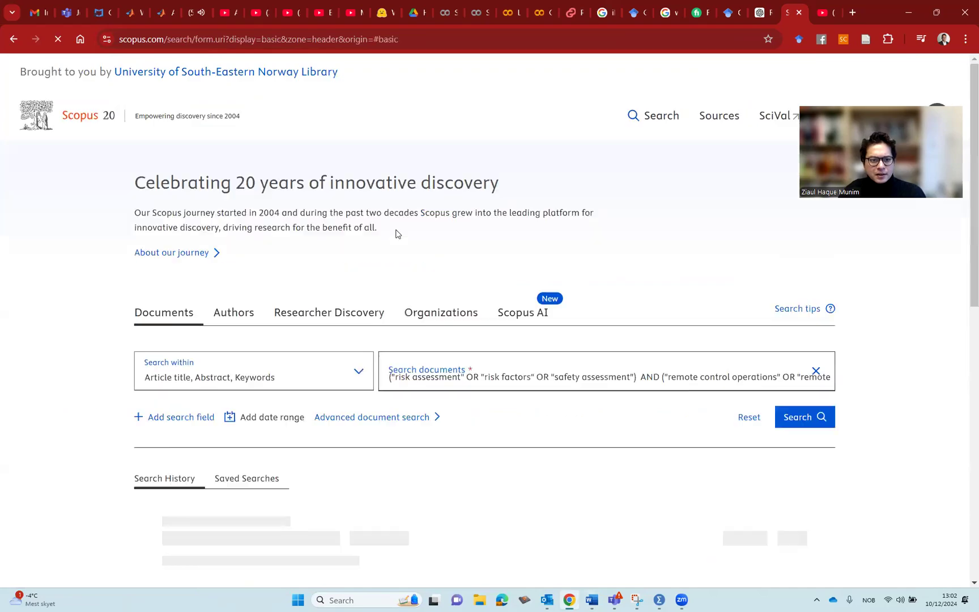
Step: Paste the corrected Boolean query over the old one in Scopus and run the search
triple_click(478, 377)
key(ctrl+v)
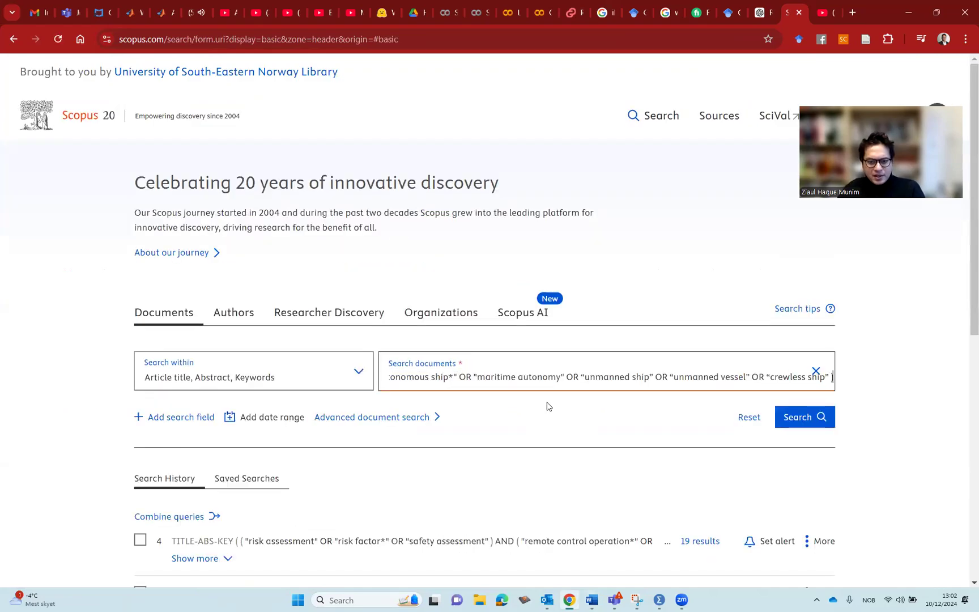
click(815, 419)
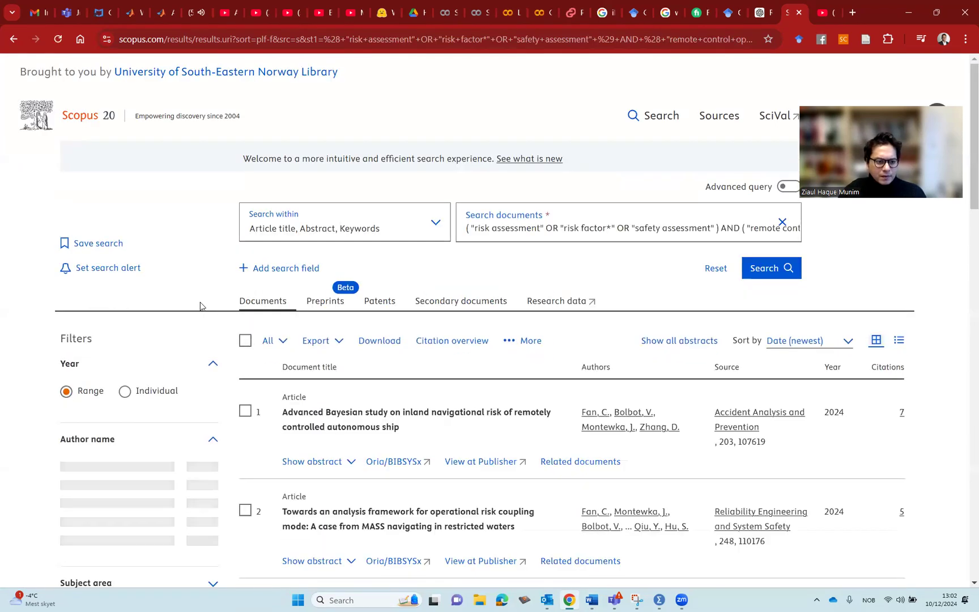
Step: Limit results to publication years 2020–2024, leaving 13 articles and 5 conference papers
scroll(200, 306, down, 5)
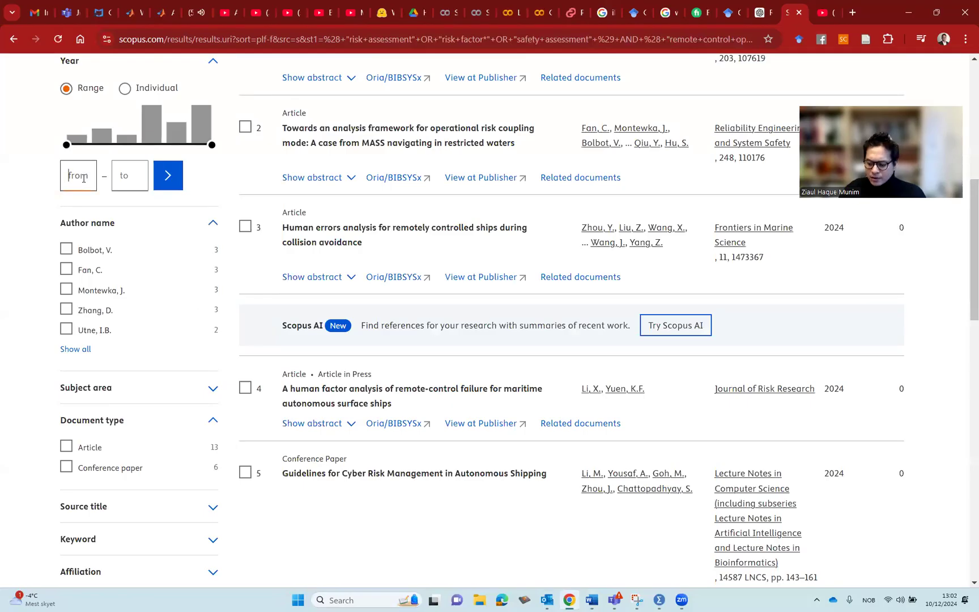
drag(66, 145, 102, 145)
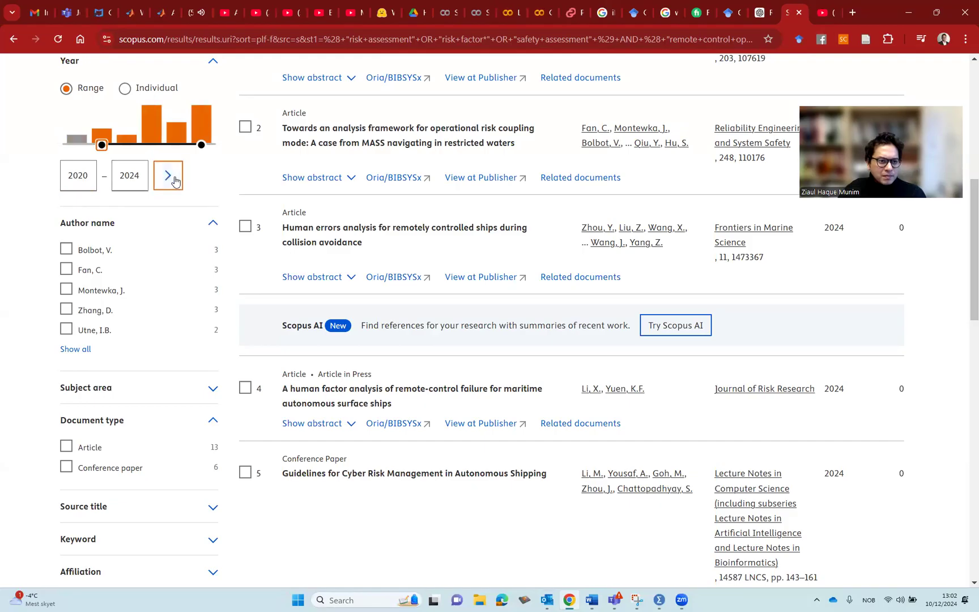
click(210, 146)
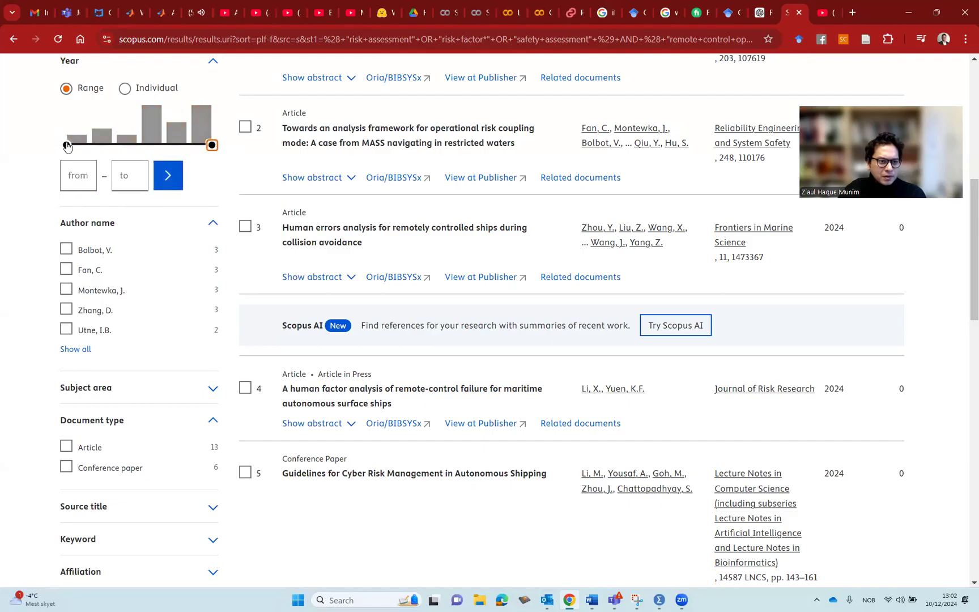
drag(66, 145, 95, 145)
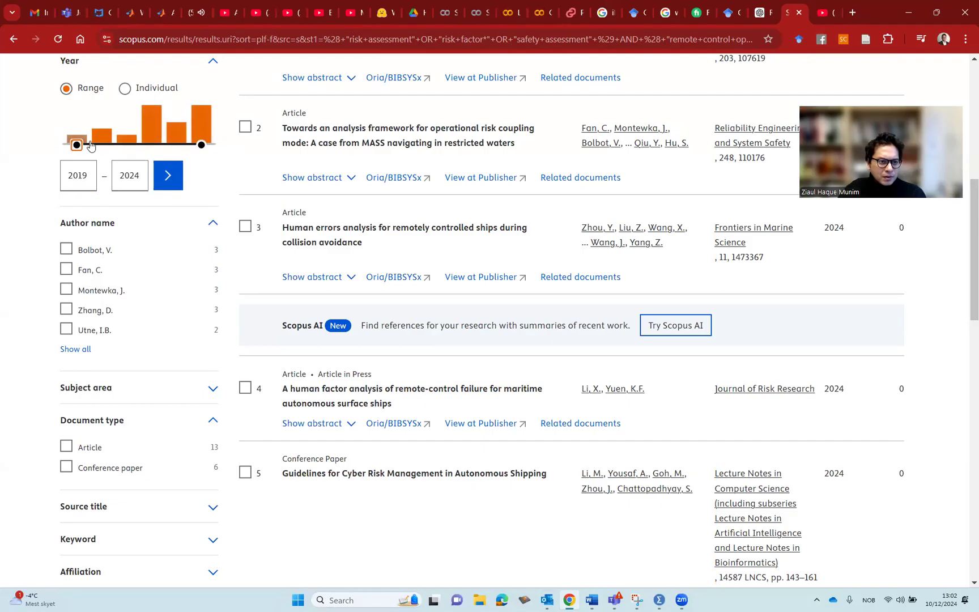
click(160, 180)
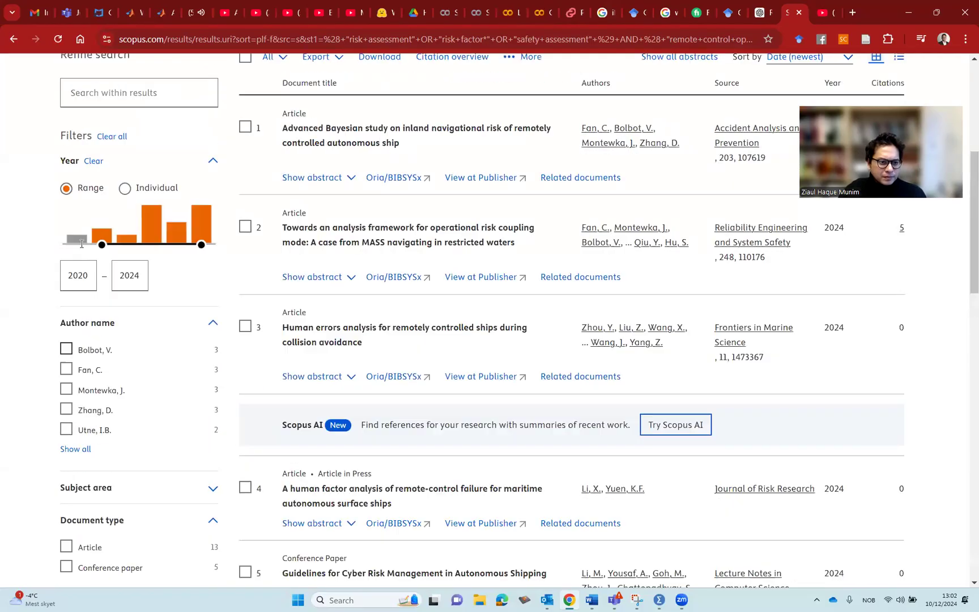
Step: Limit results to Article document type and Journal source, then browse the 13 documents
scroll(80, 247, down, 8)
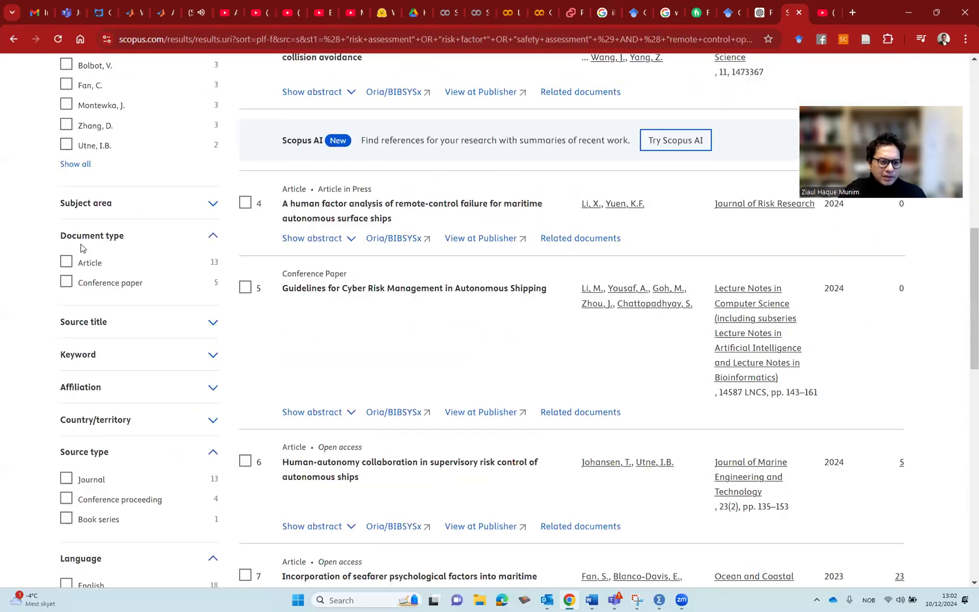
click(66, 261)
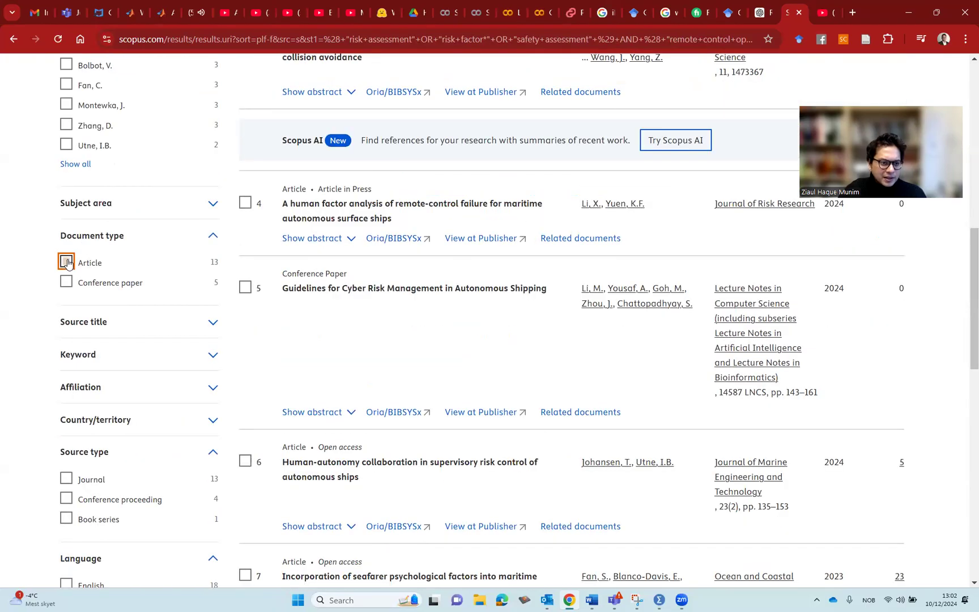
click(66, 479)
click(162, 572)
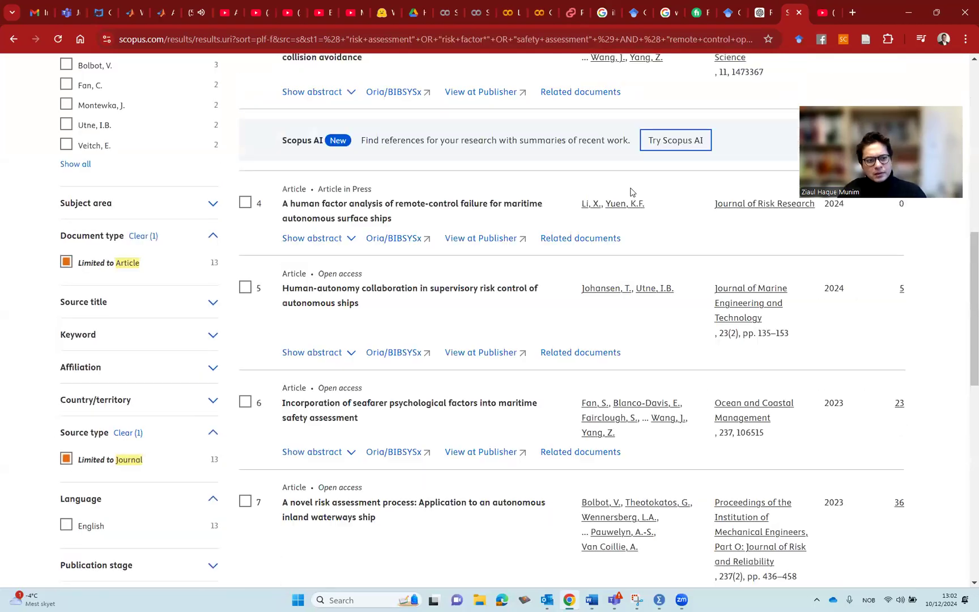
scroll(623, 282, up, 8)
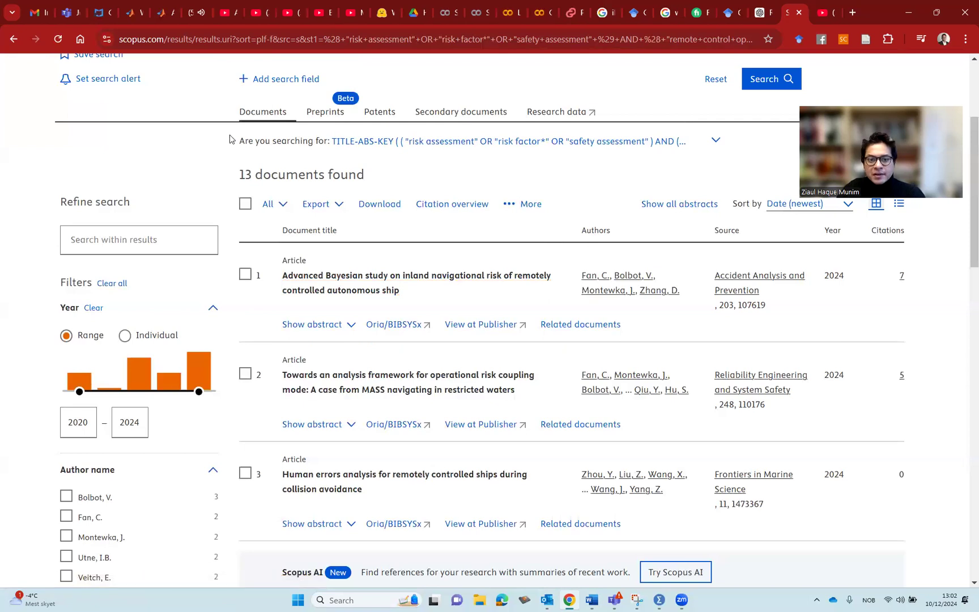
scroll(564, 275, down, 4)
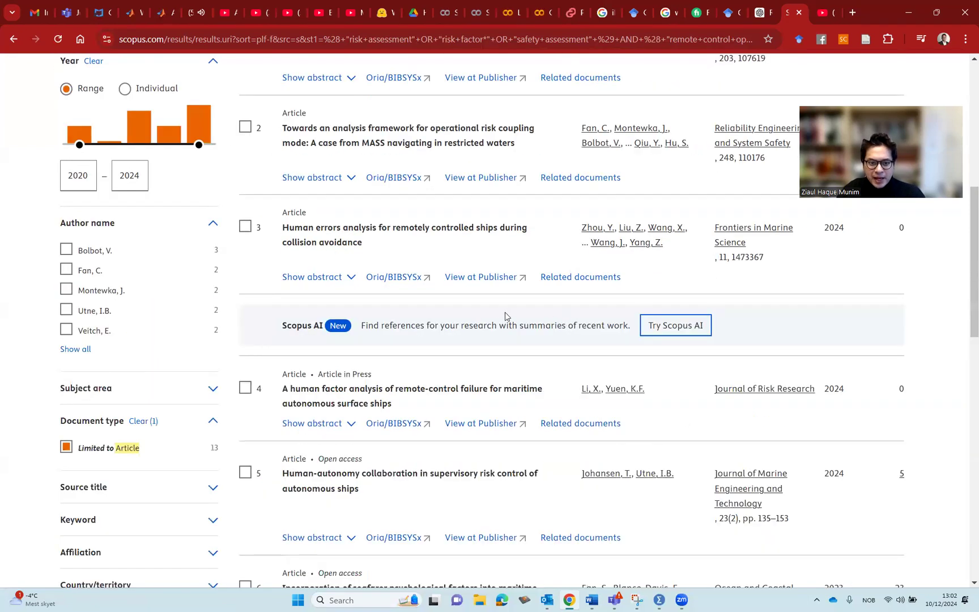
scroll(454, 416, down, 2)
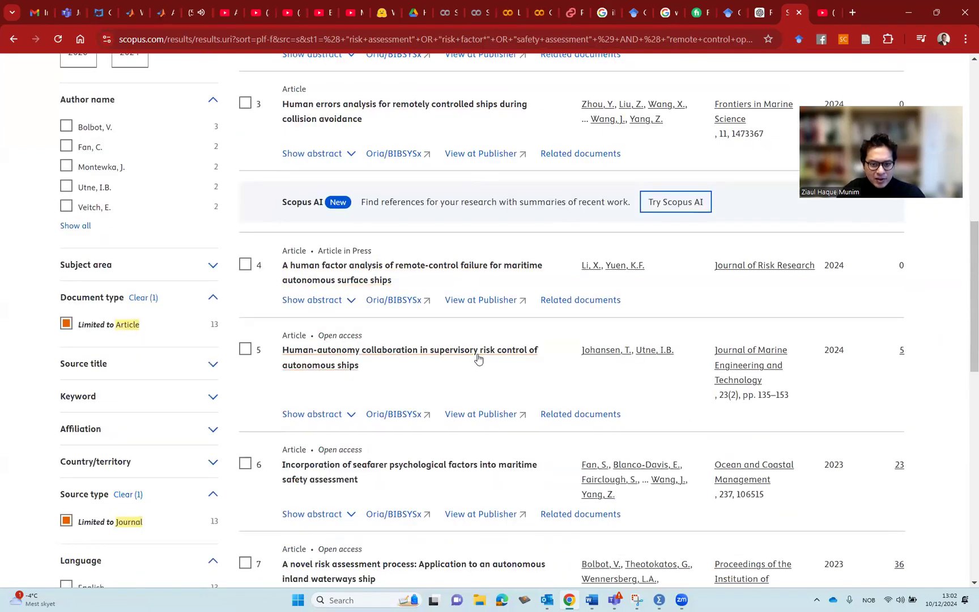
scroll(465, 398, down, 8)
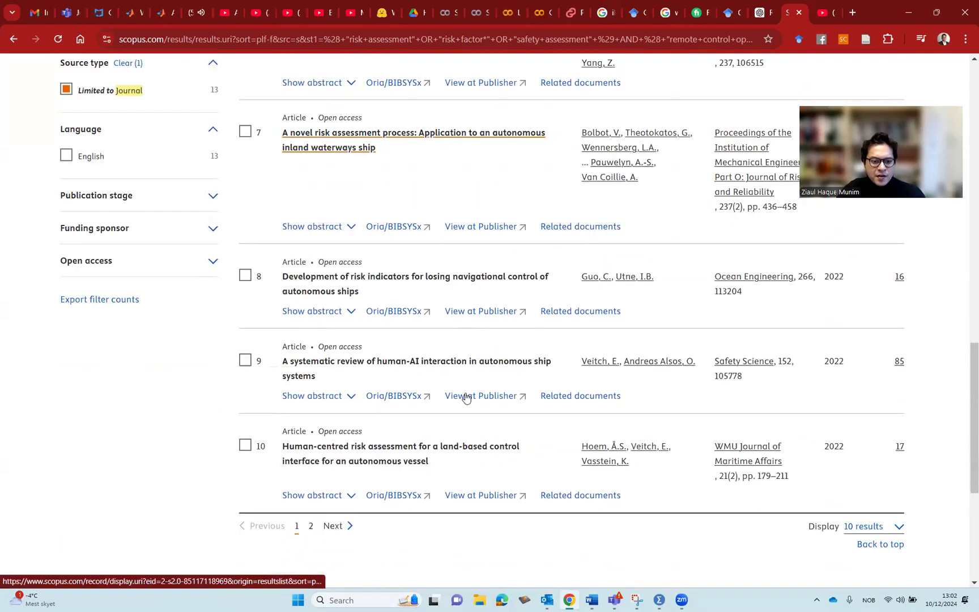
scroll(468, 391, up, 20)
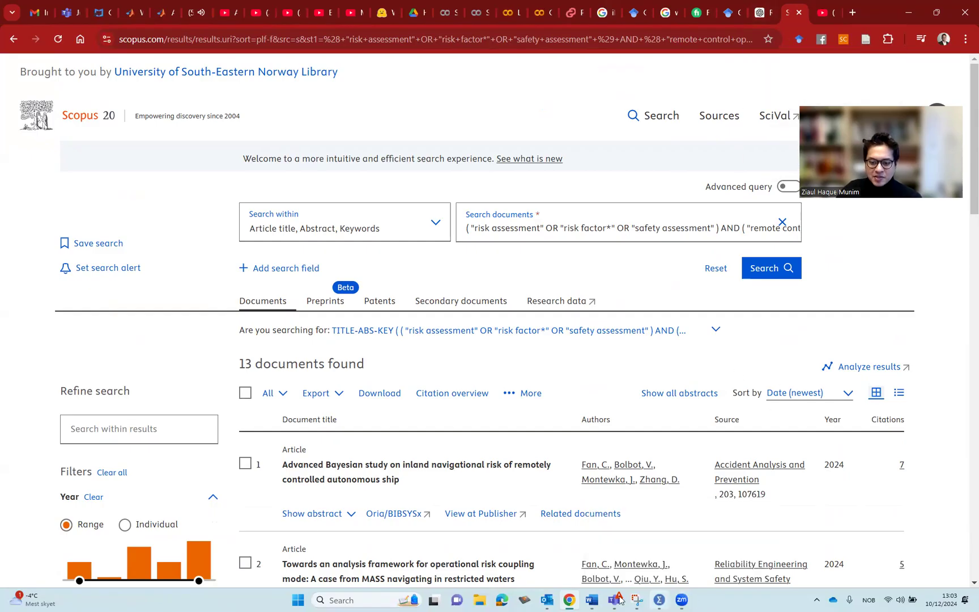
Step: Bring Word's Document1 with the final Boolean query forward and select all its text
mouse_move(610, 595)
click(649, 558)
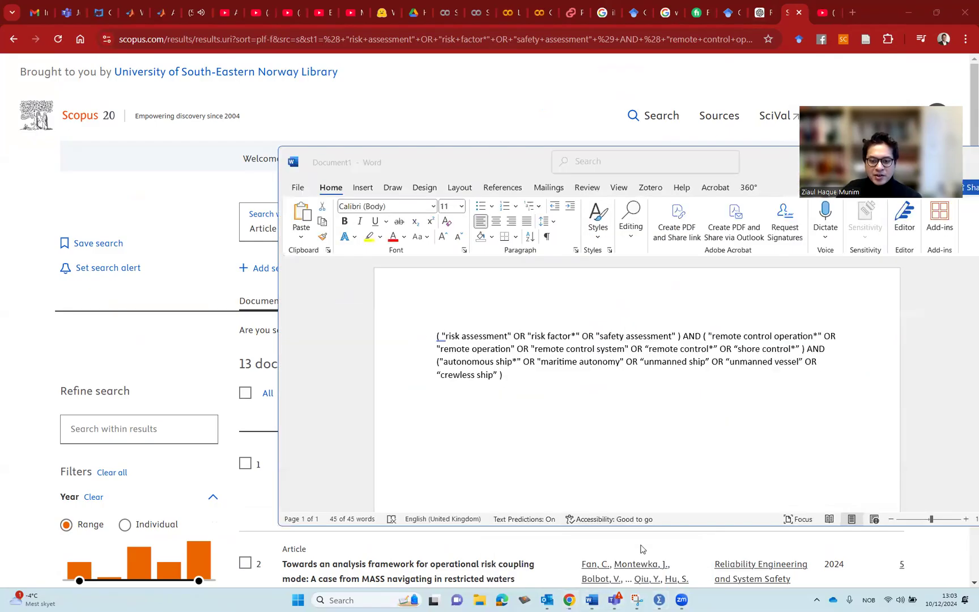
key(ctrl+a)
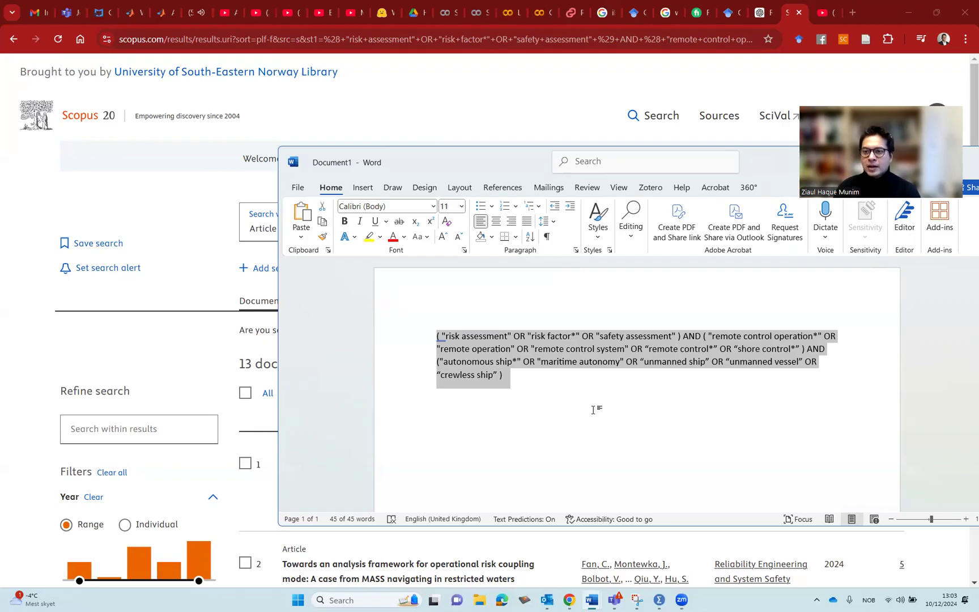
Step: Switch to the YouTube tab playing 'On the use of ChatGPT in academic writing'
click(816, 5)
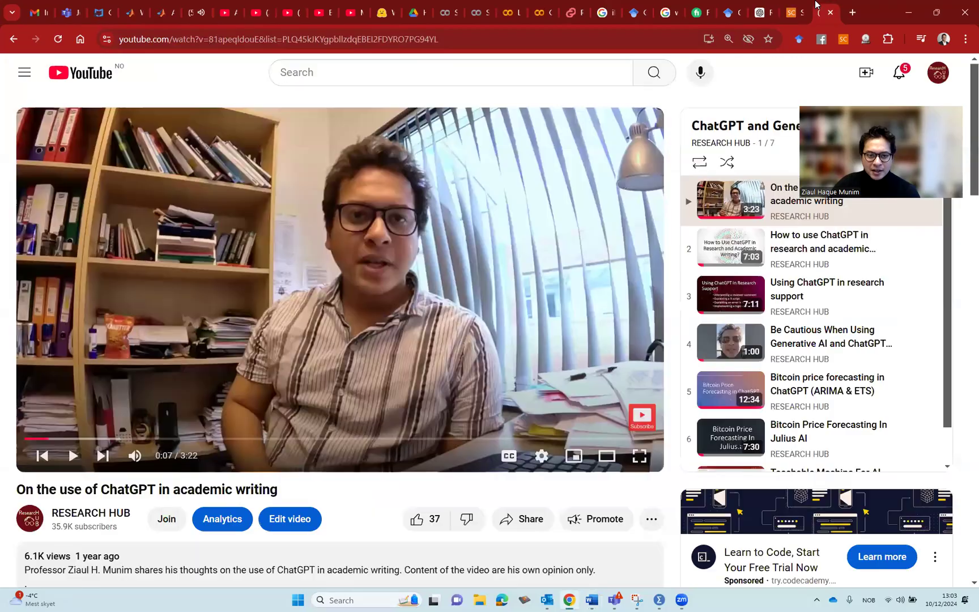